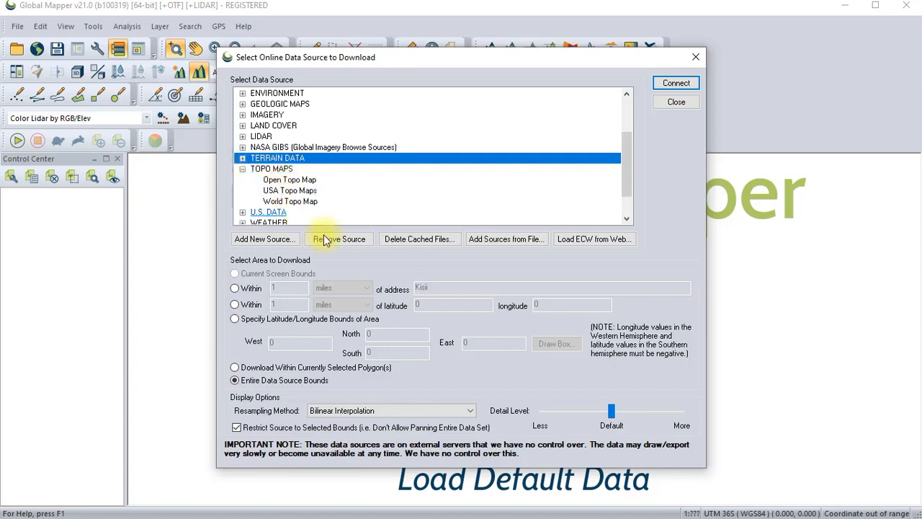
Load the World Topo Map online source for its entire data source bounds
left_click(296, 202)
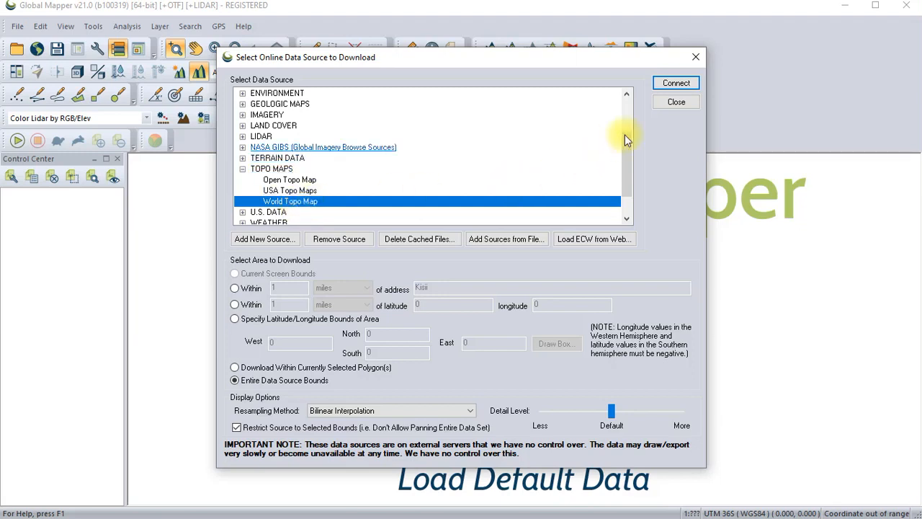
left_click(670, 85)
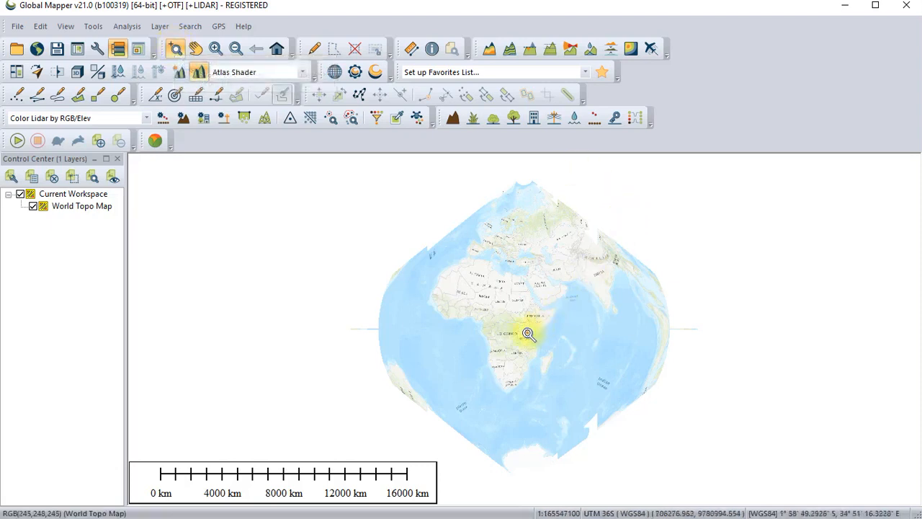
Trace the Kisumu county boundary freehand on the topo map and create it as an area feature of about 2,847 sq km
left_click_drag(524, 332, 535, 342)
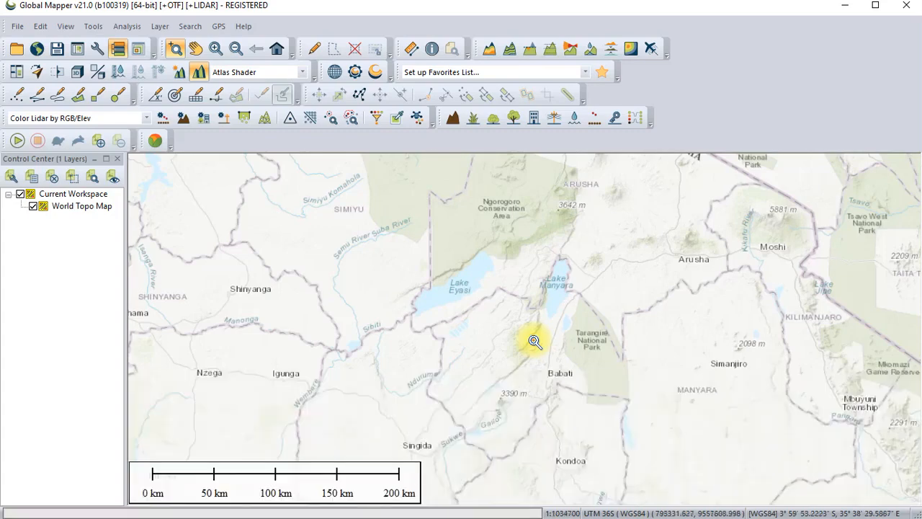
left_click(613, 318)
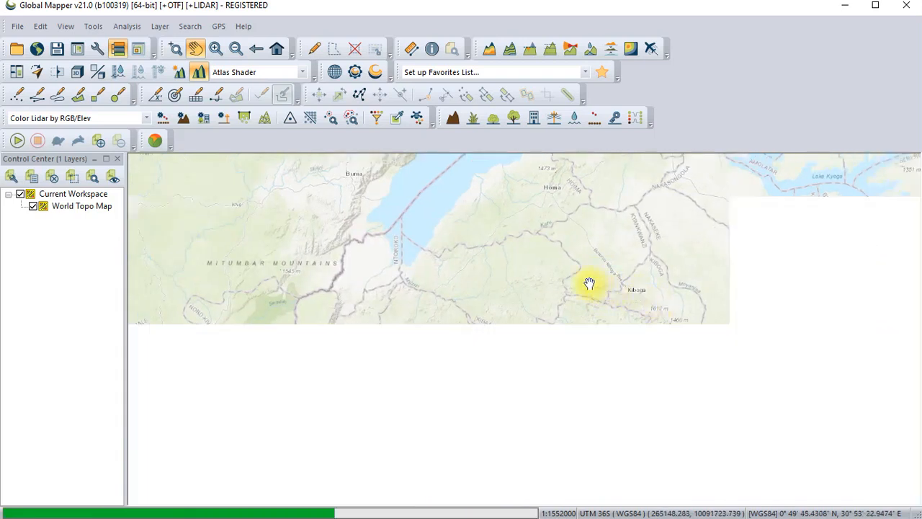
left_click_drag(590, 284, 571, 268)
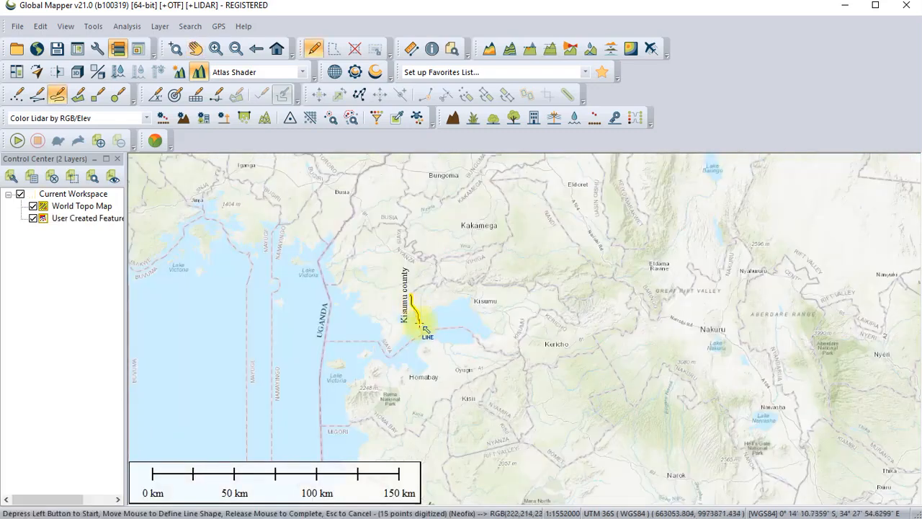
mouse_move(424, 325)
left_mouse_down()
mouse_move(465, 329)
mouse_move(515, 353)
mouse_move(531, 330)
mouse_move(576, 317)
mouse_move(533, 284)
left_mouse_up()
left_click_drag(533, 285, 485, 278)
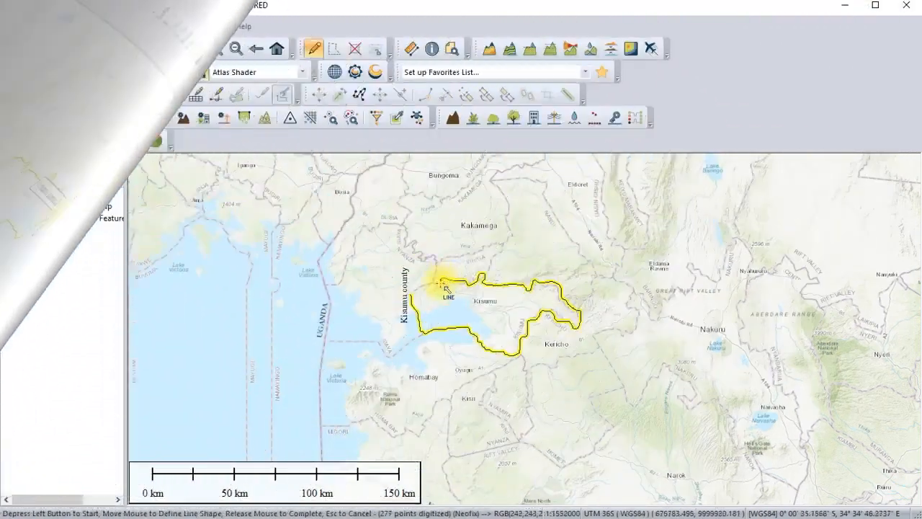
left_click_drag(438, 282, 416, 300)
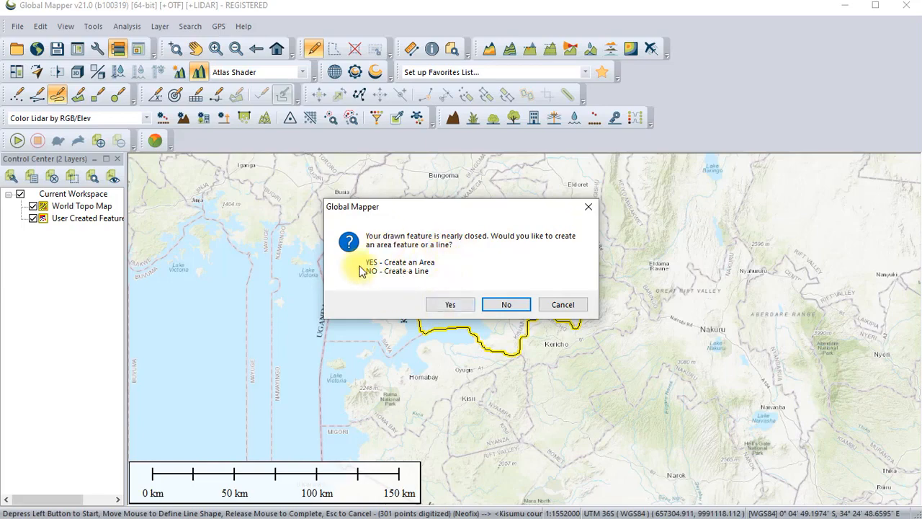
left_click(447, 306)
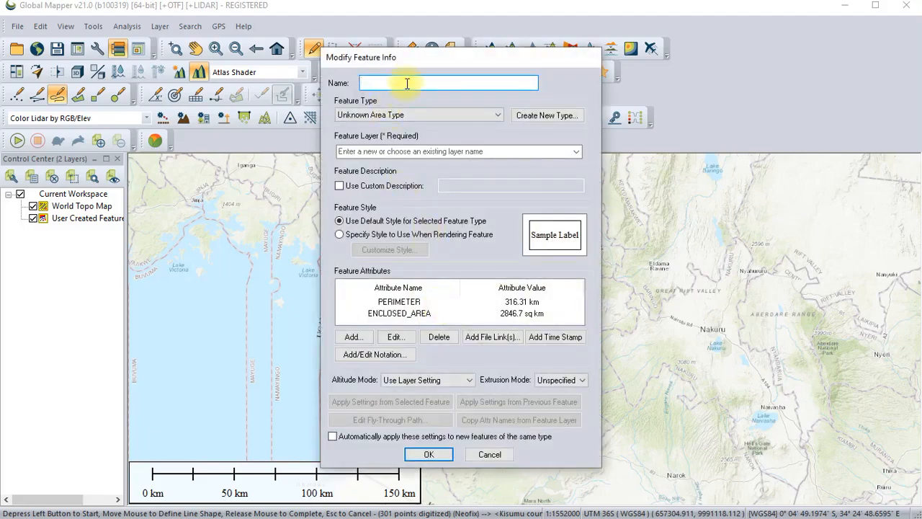
Name the new area feature "Kisumu COunty" and set its feature type to County
type("Kisumun")
key("BackSpace")
key("BackSpace")
type("COunty")
left_click(496, 115)
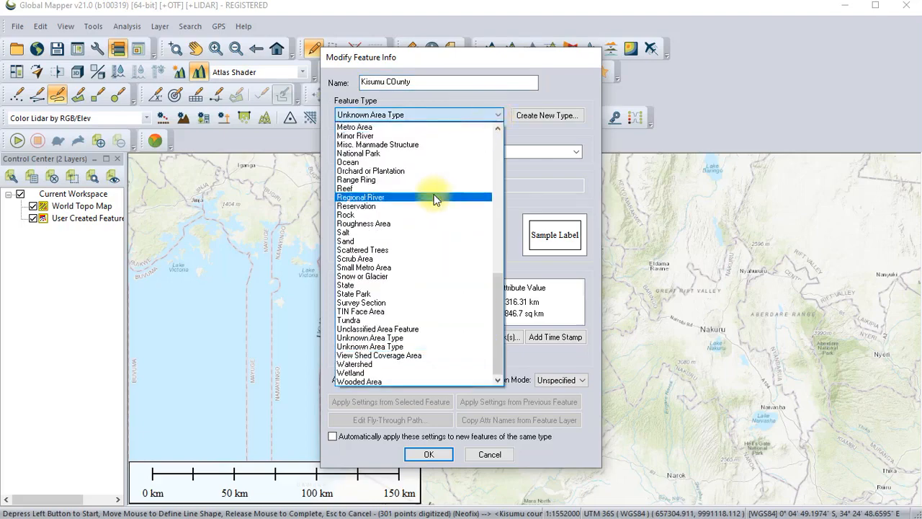
scroll(435, 186, "up", 1)
scroll(435, 185, "up", 10)
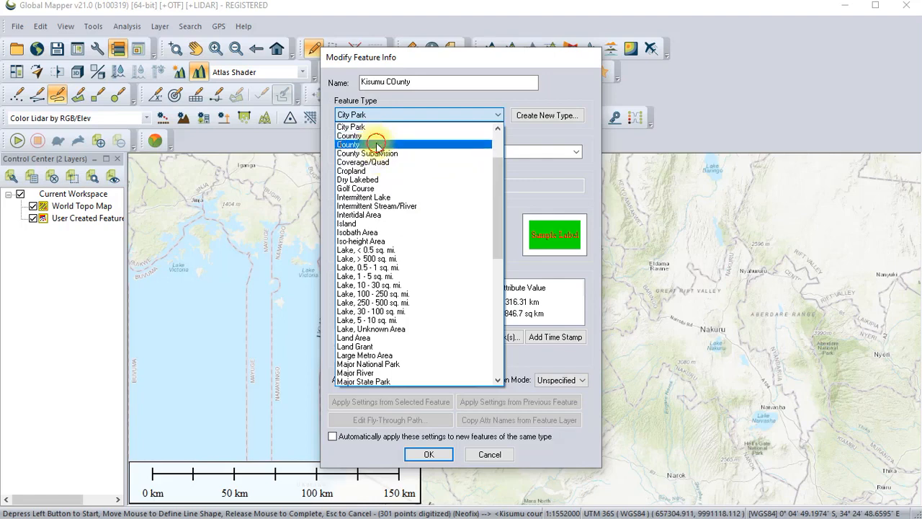
left_click(371, 144)
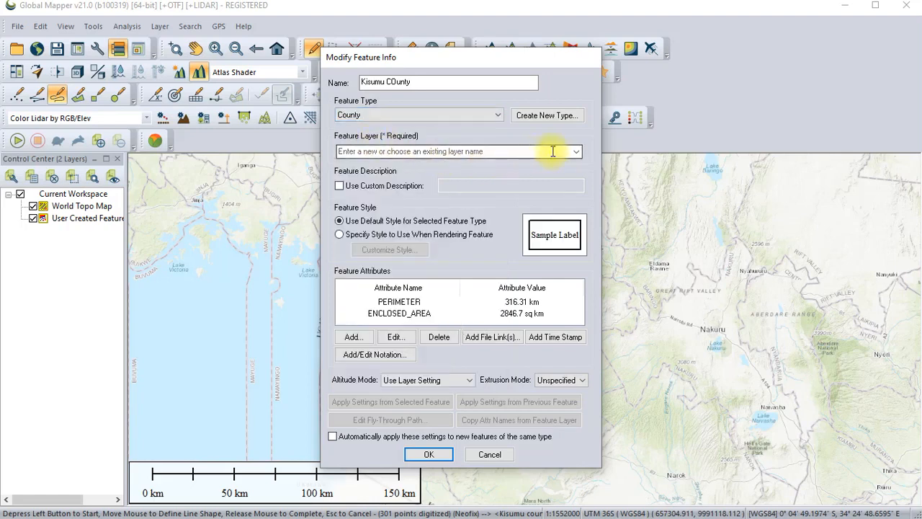
Assign the county area to the User Created Features layer and create the feature
left_click(576, 152)
left_click(576, 151)
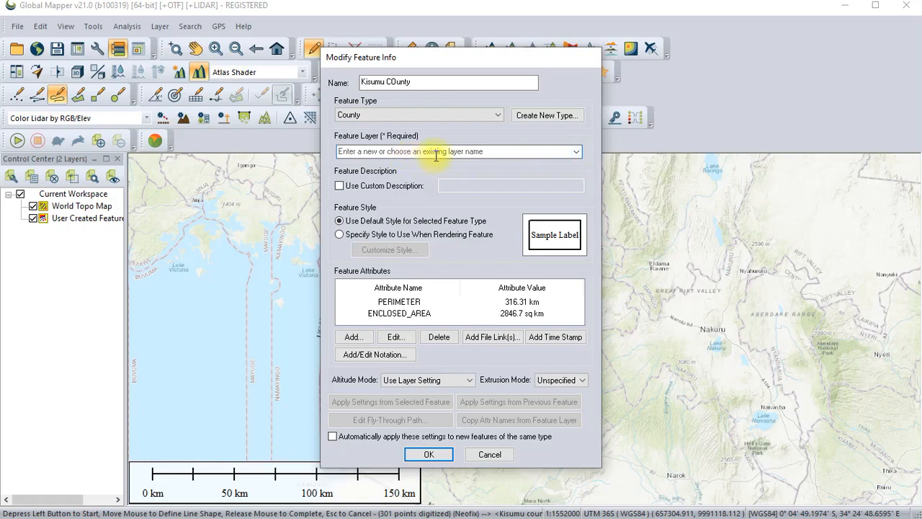
left_click(576, 152)
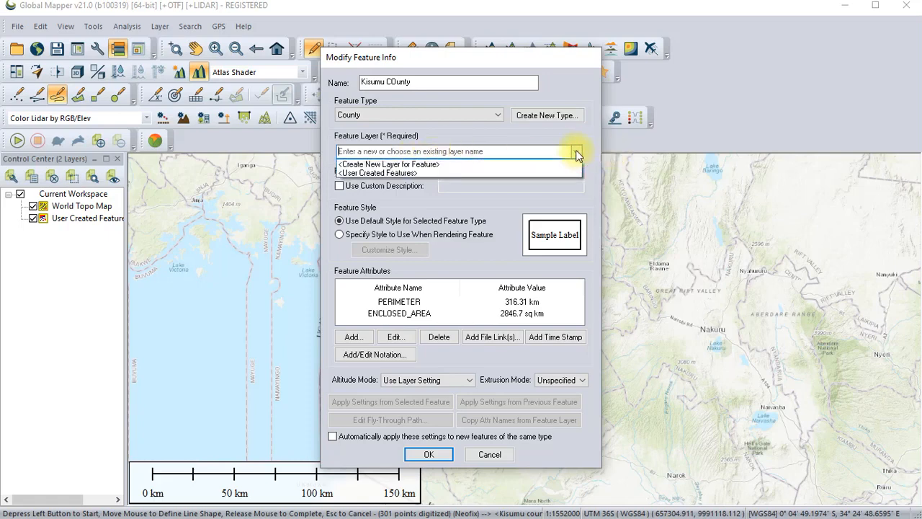
left_click(427, 173)
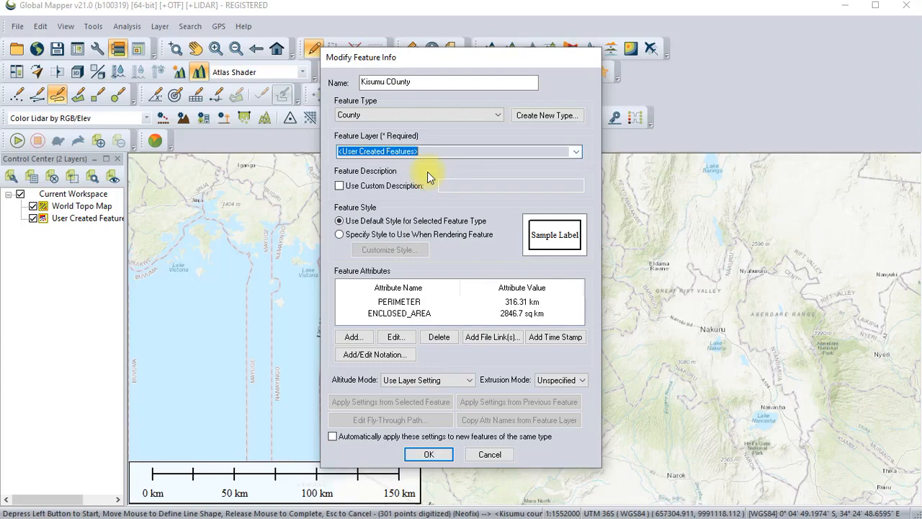
left_click(425, 456)
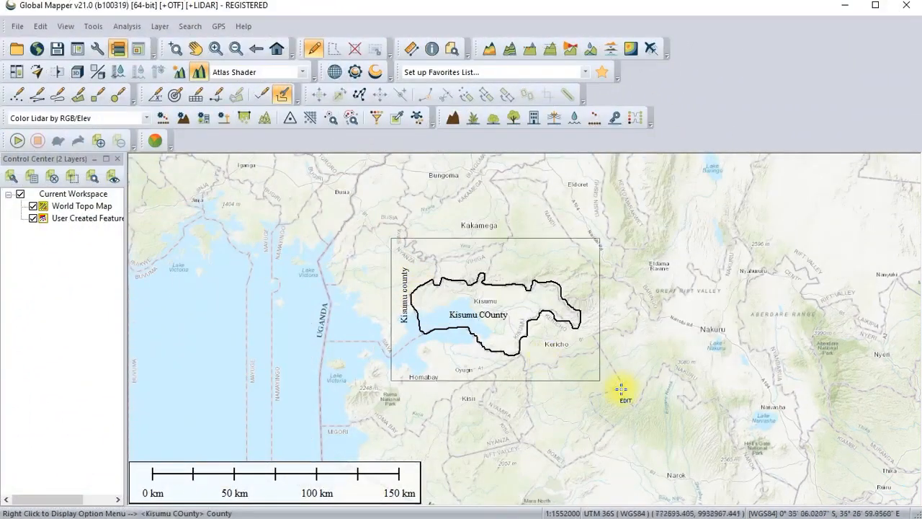
Select the county area and download SRTM Worldwide Elevation Data (1-arc-second Resolution, SRTM Plus V3) within the currently selected polygon
key("ctrl+a")
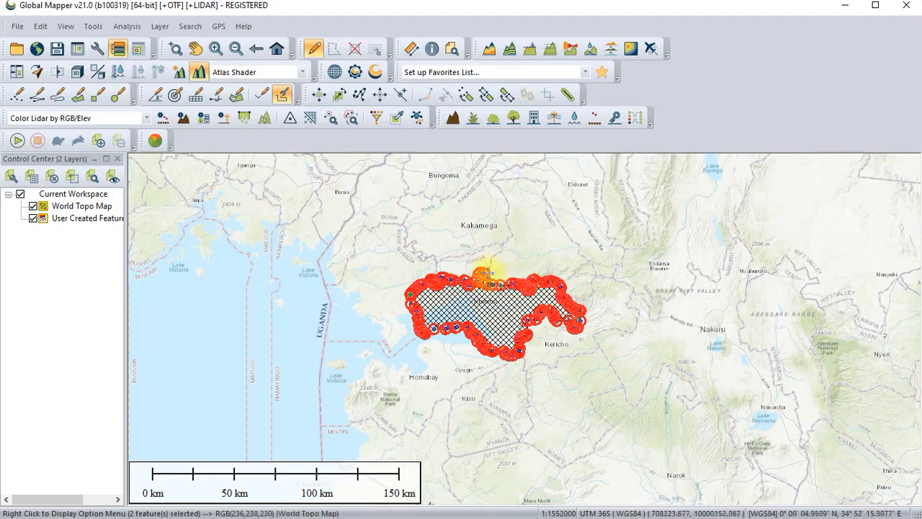
left_click(36, 49)
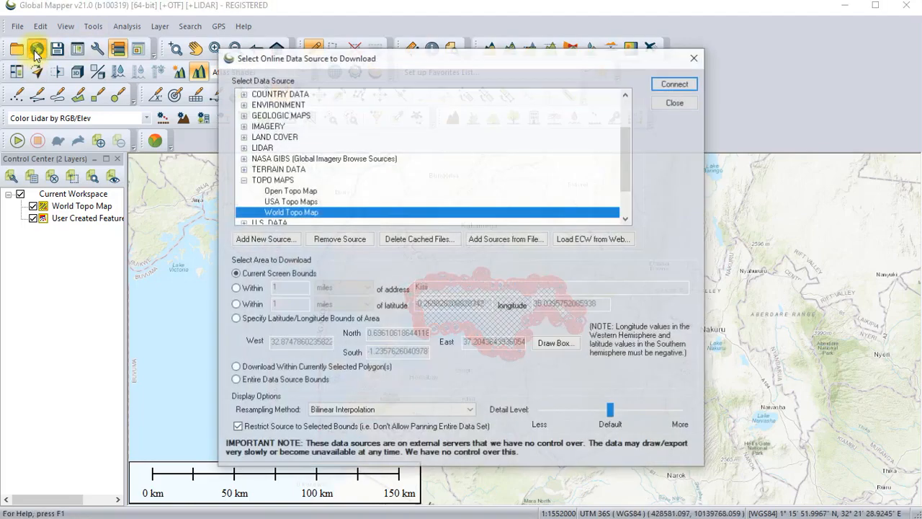
left_click(243, 179)
left_click(243, 168)
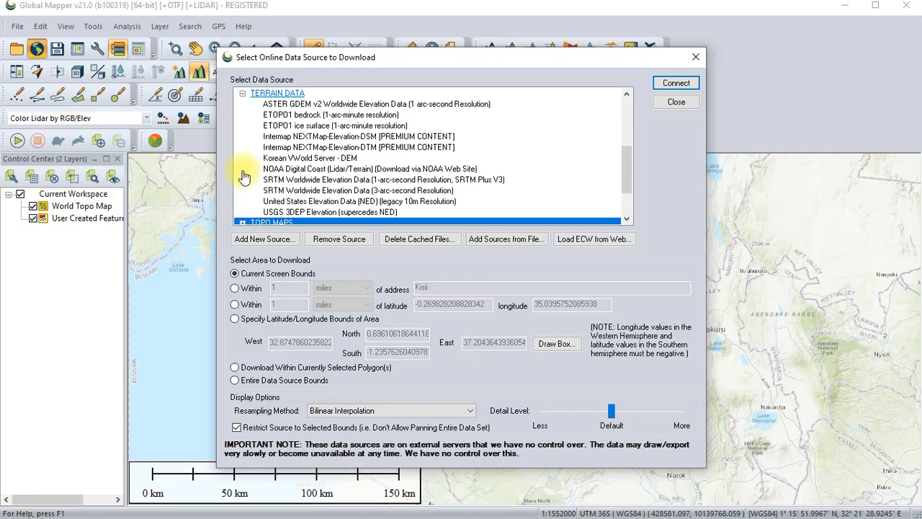
left_click(314, 181)
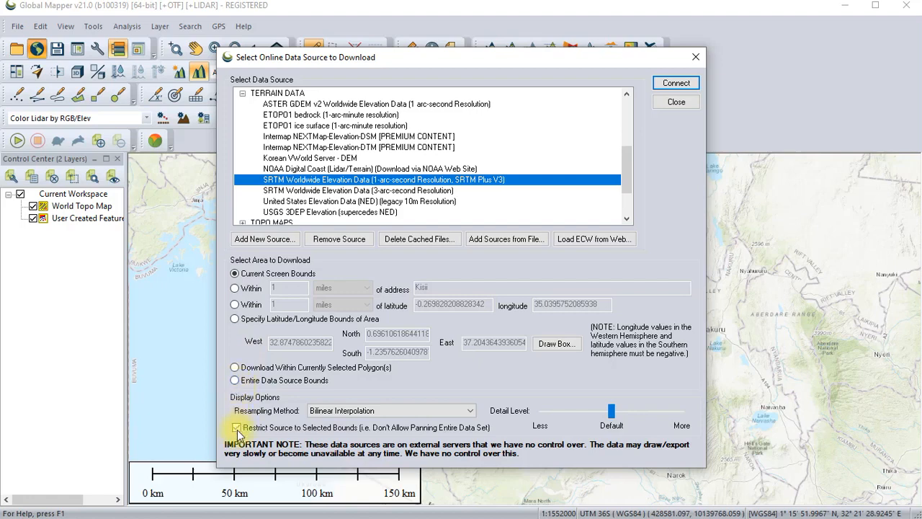
left_click(237, 368)
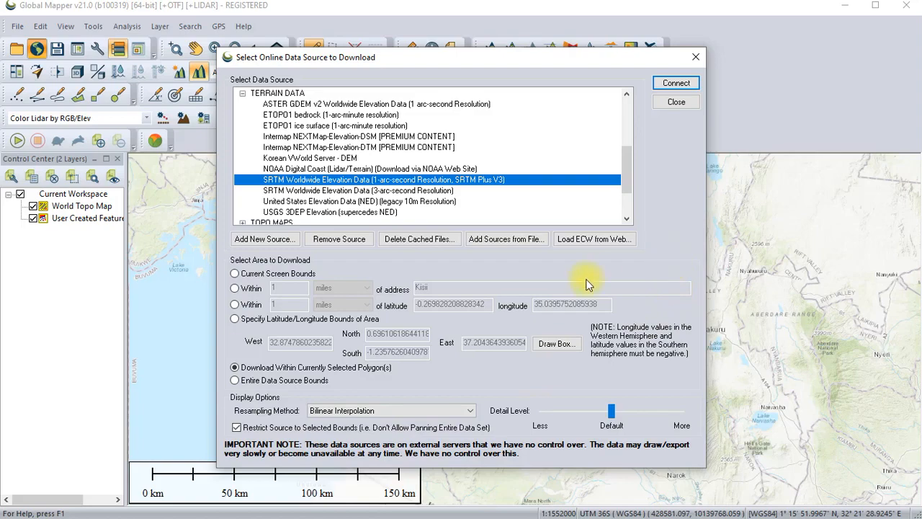
left_click(677, 83)
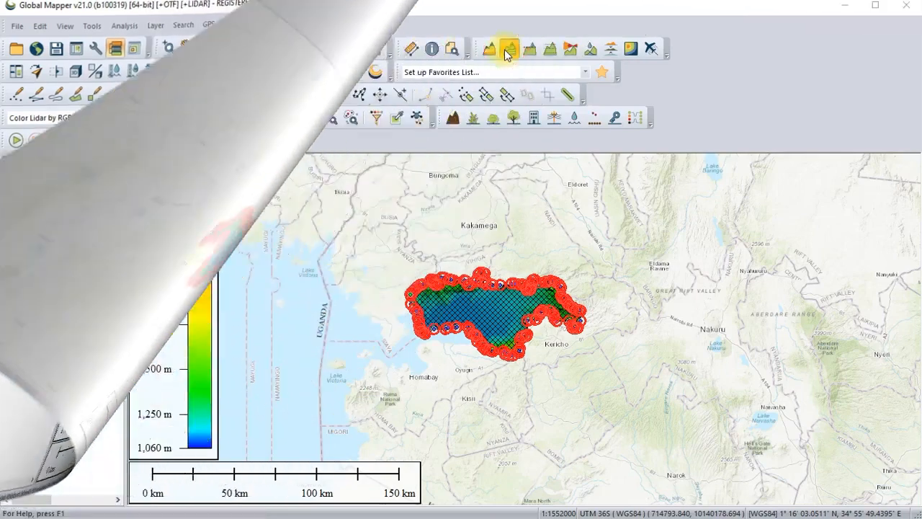
Generate contours from the elevation data at a 1 m interval, starting at the minimum elevation and covering all loaded data
left_click(509, 49)
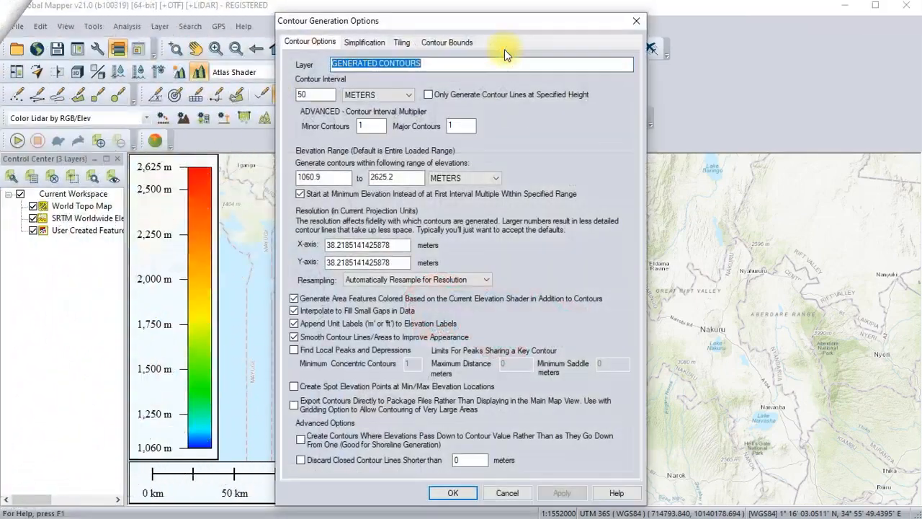
double_click(307, 95)
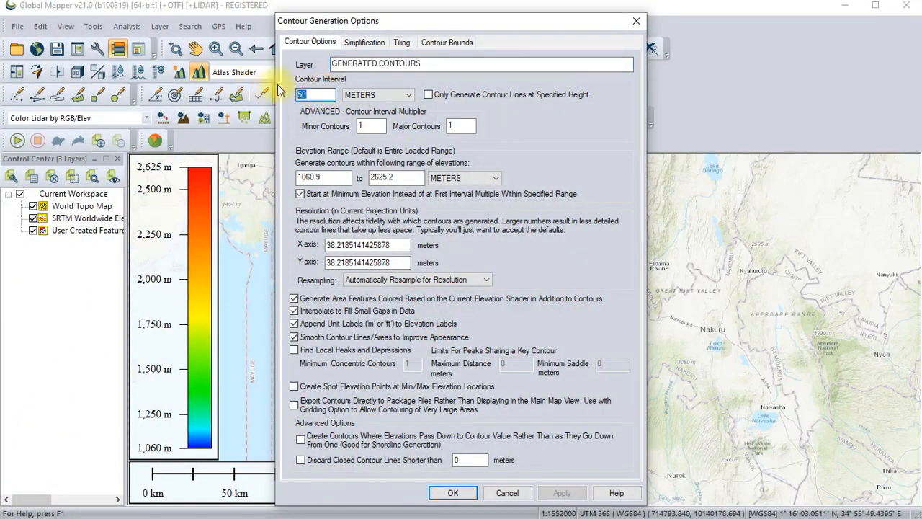
type("1")
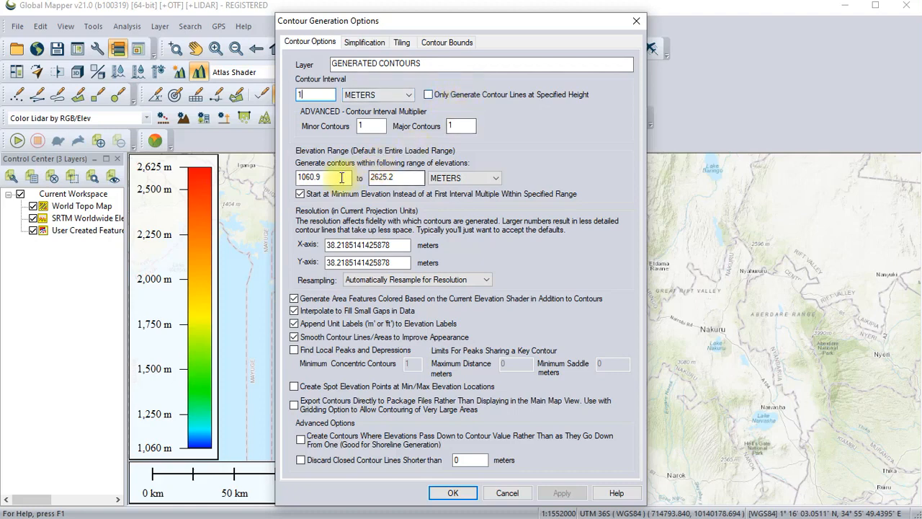
left_click(302, 194)
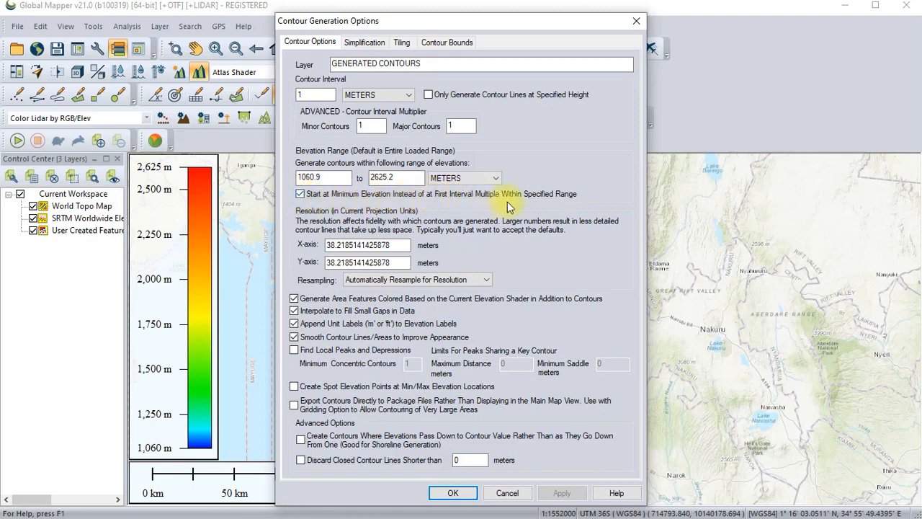
left_click(368, 47)
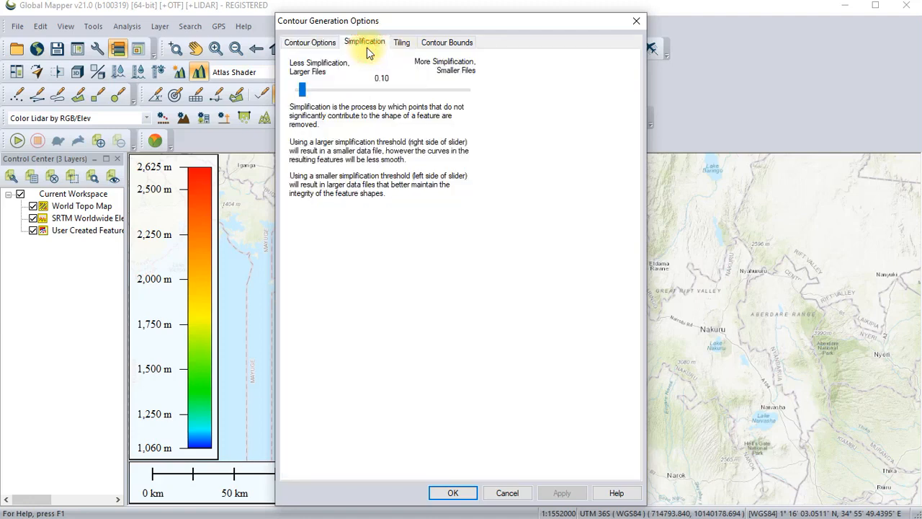
left_click(407, 44)
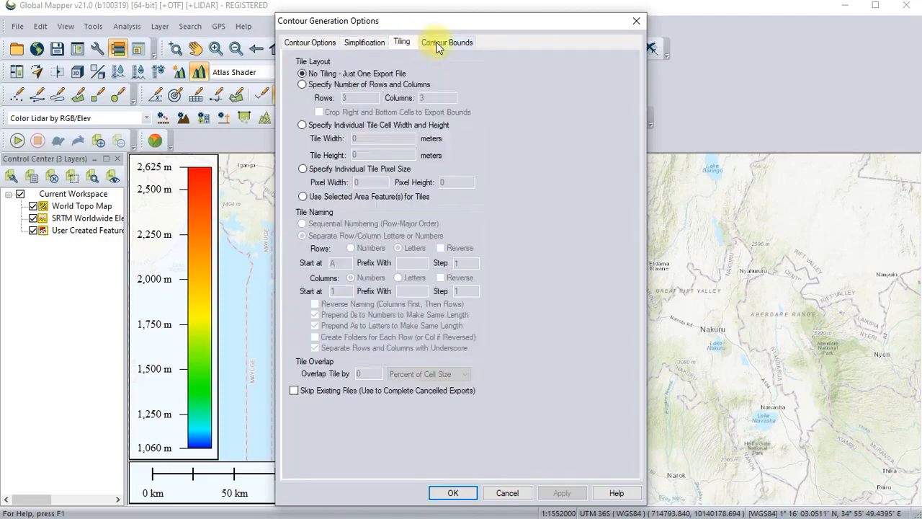
left_click(437, 45)
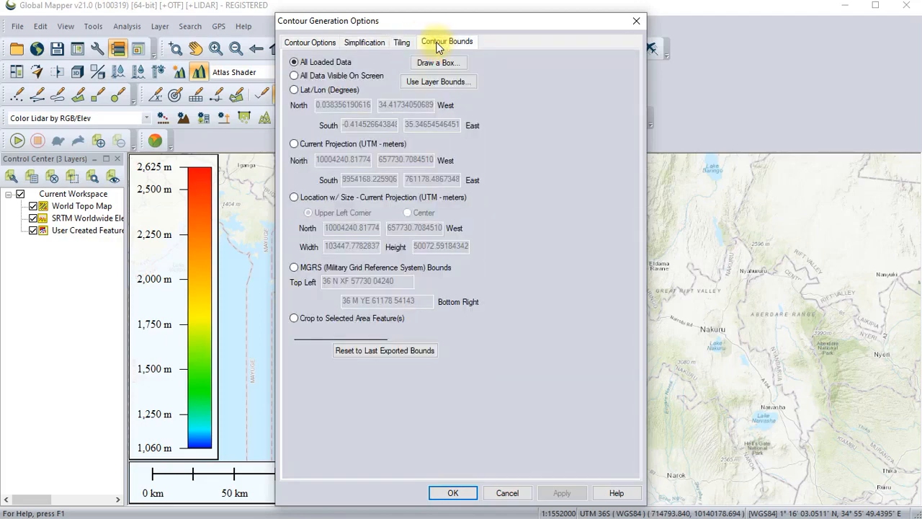
left_click(443, 493)
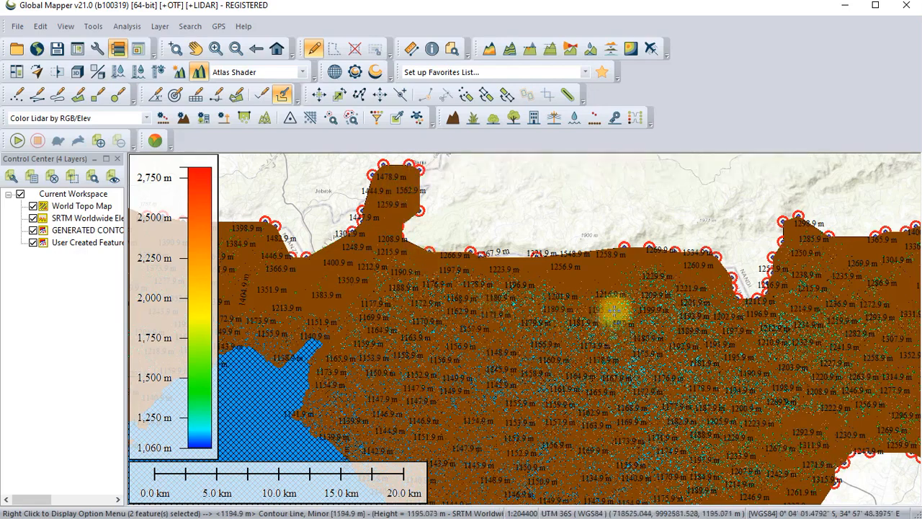
Start an elevation grid export of the loaded data in DEM format, using the current display projection
left_click(16, 28)
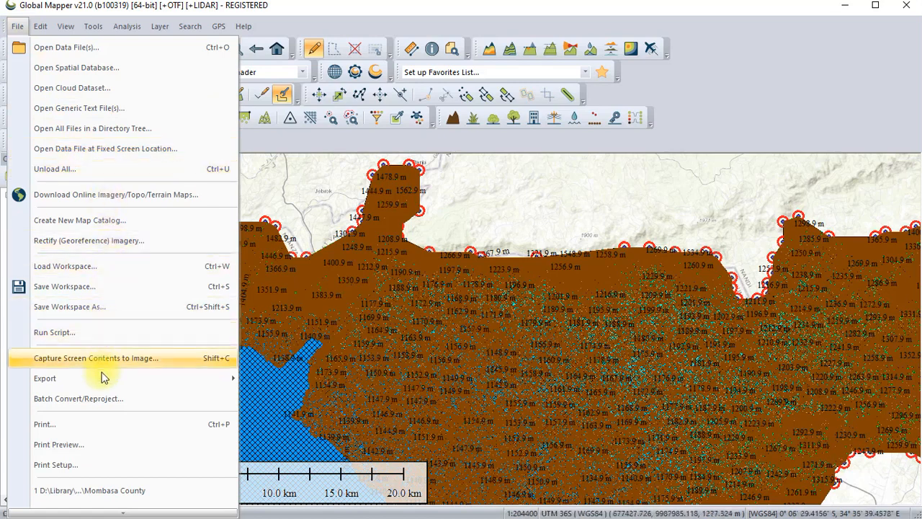
mouse_move(102, 377)
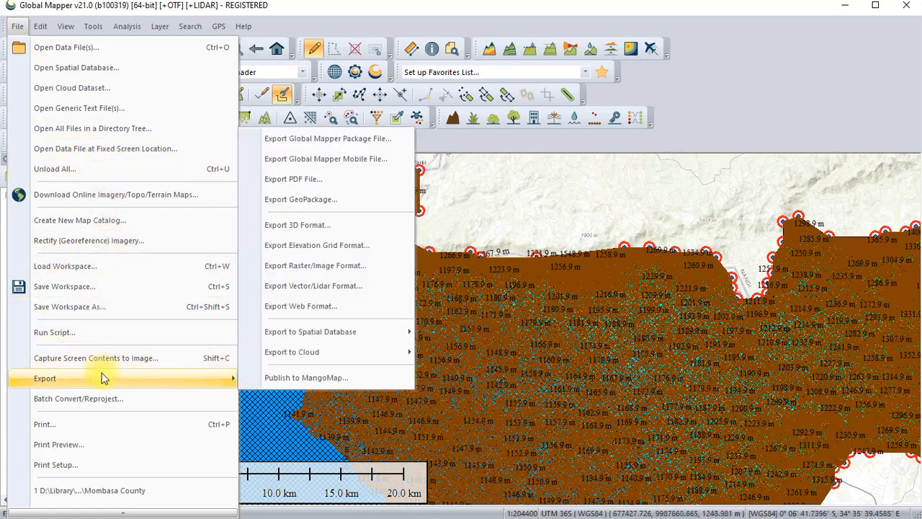
left_click(322, 246)
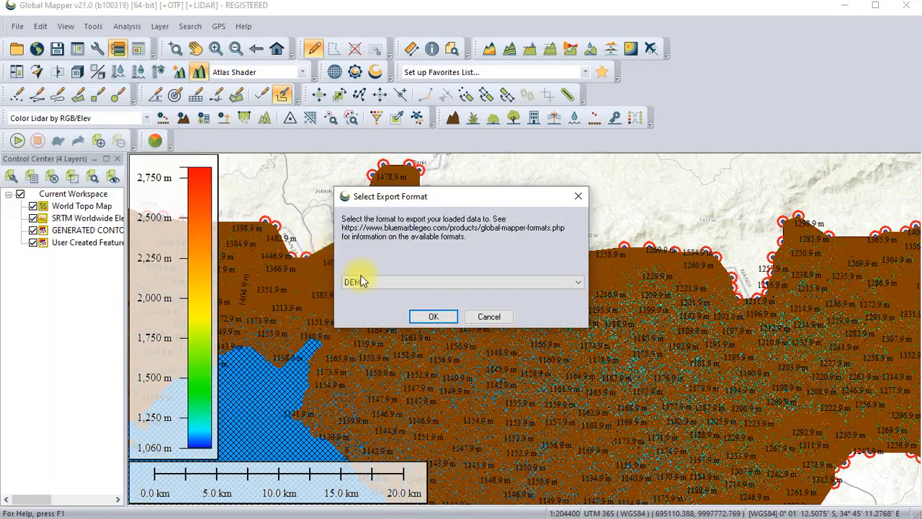
left_click(433, 325)
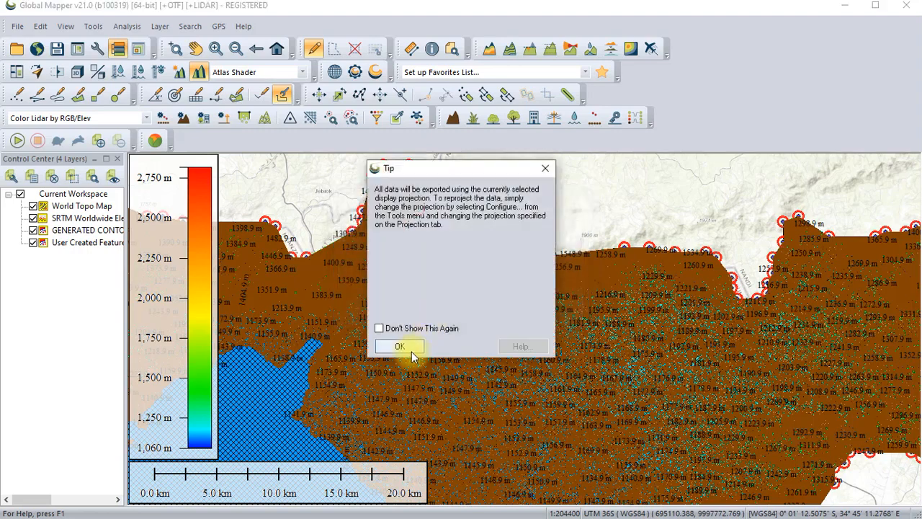
left_click(411, 351)
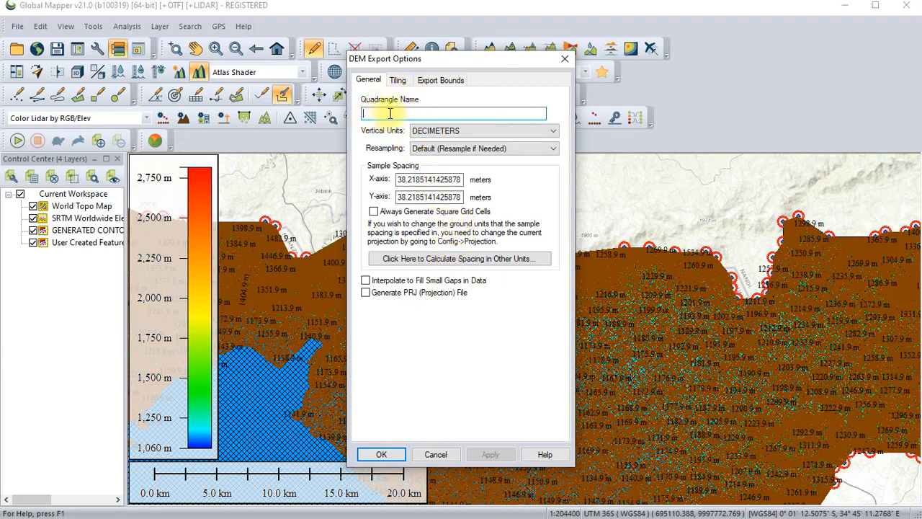
Set the DEM export's quadrangle name to "Kisumu County" and its vertical units to METERS, and accept the export options
type("Kisumu County")
left_click(398, 81)
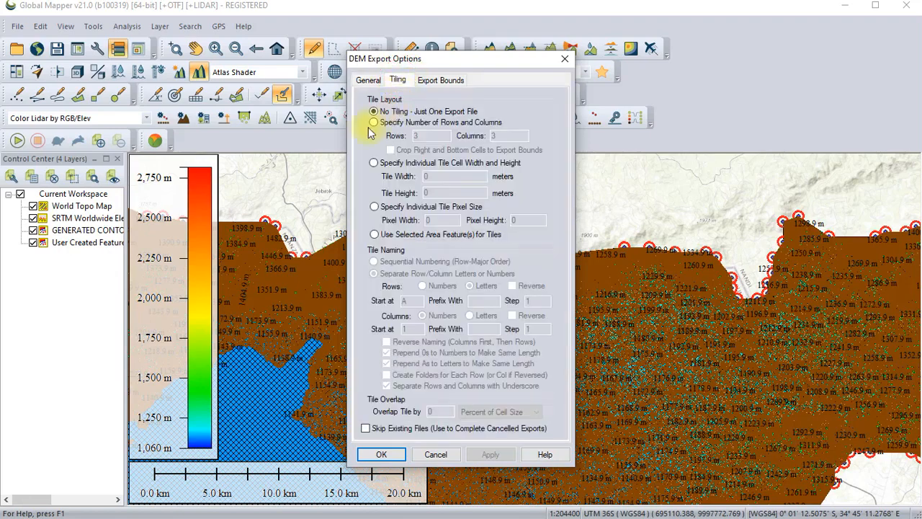
left_click(428, 83)
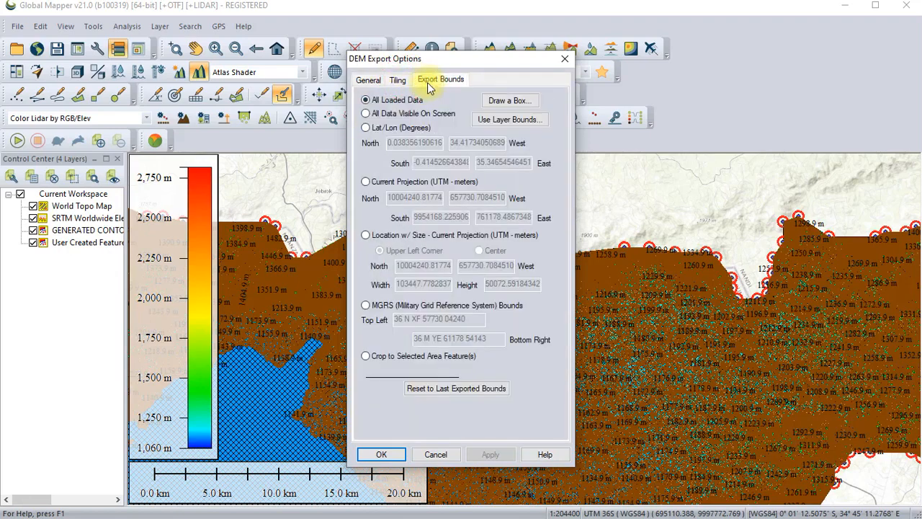
left_click(367, 80)
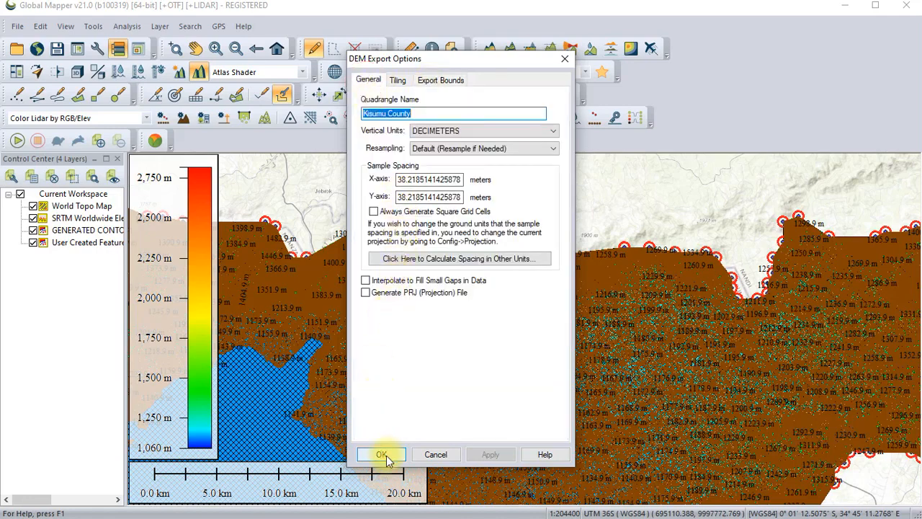
left_click(487, 132)
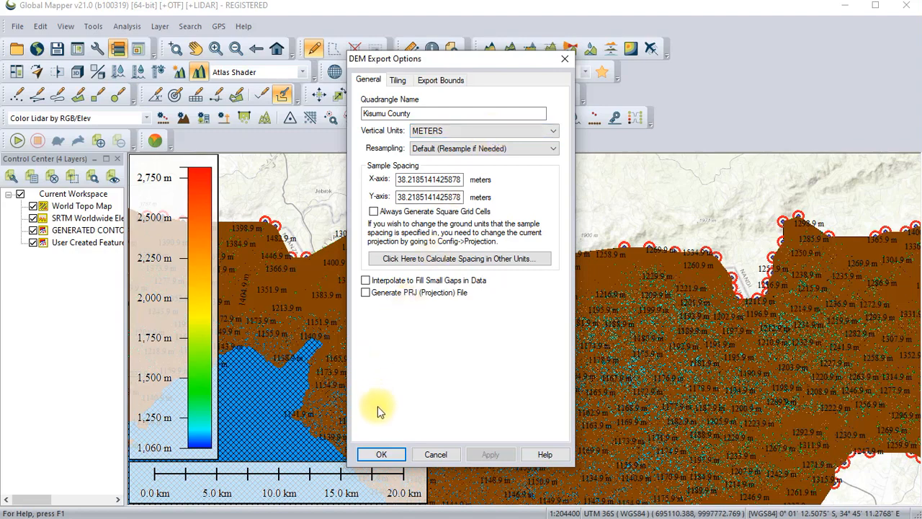
left_click(381, 454)
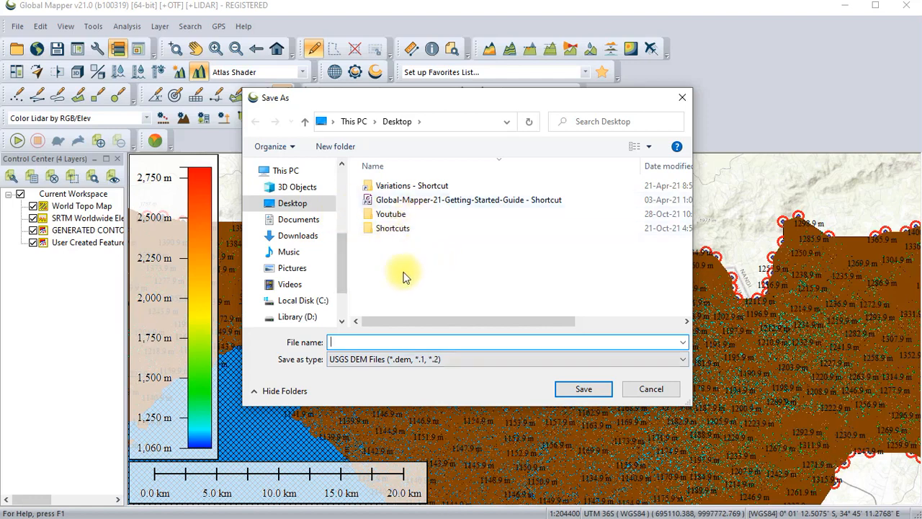
Save the exported DEM on the Desktop as "Kisumu DEM File"
type("Kisumu D")
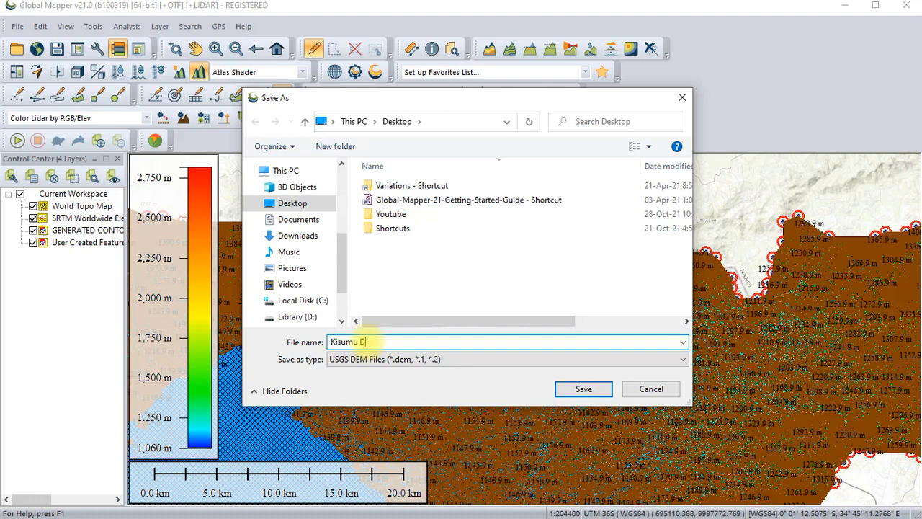
type("eM File")
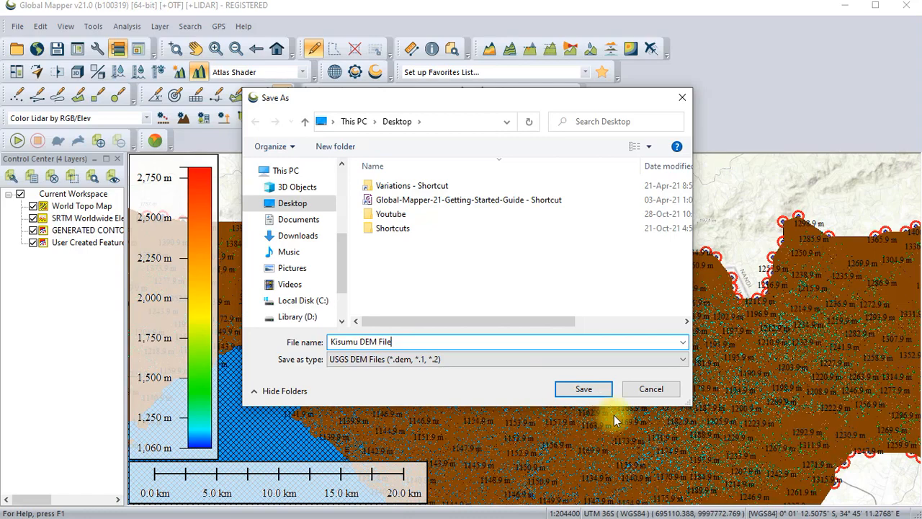
left_click(595, 389)
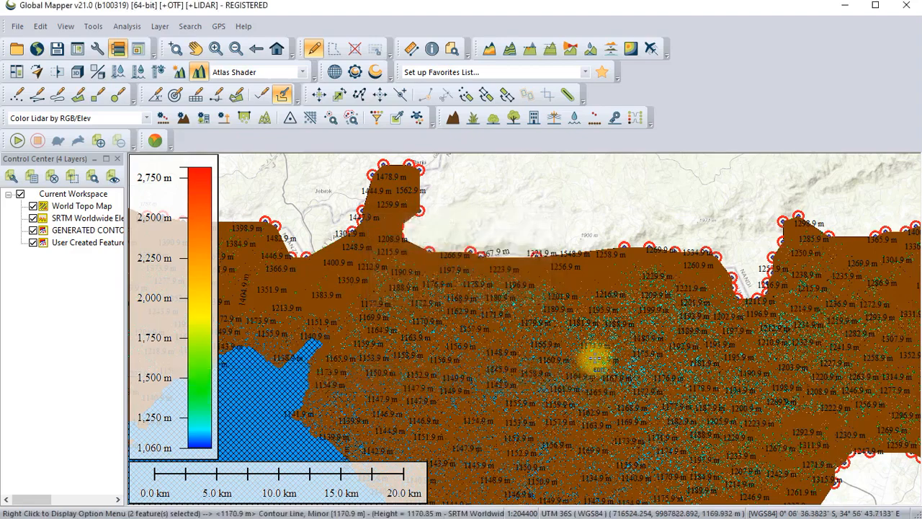
Save the unsaved changes as a workspace file for the county before unloading the data
scroll(554, 328, "down", 2)
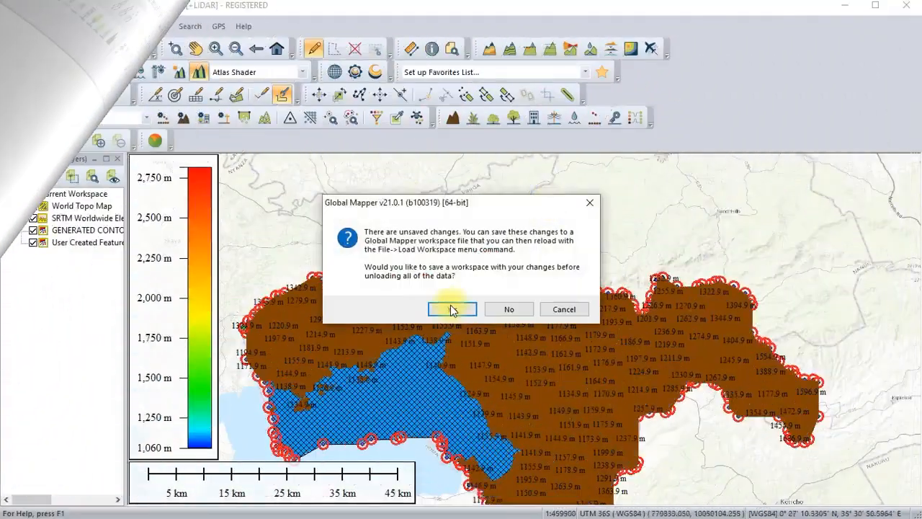
left_click(448, 306)
type("Ki")
left_click(360, 353)
type("County")
left_click_drag(384, 342, 414, 342)
left_click(598, 385)
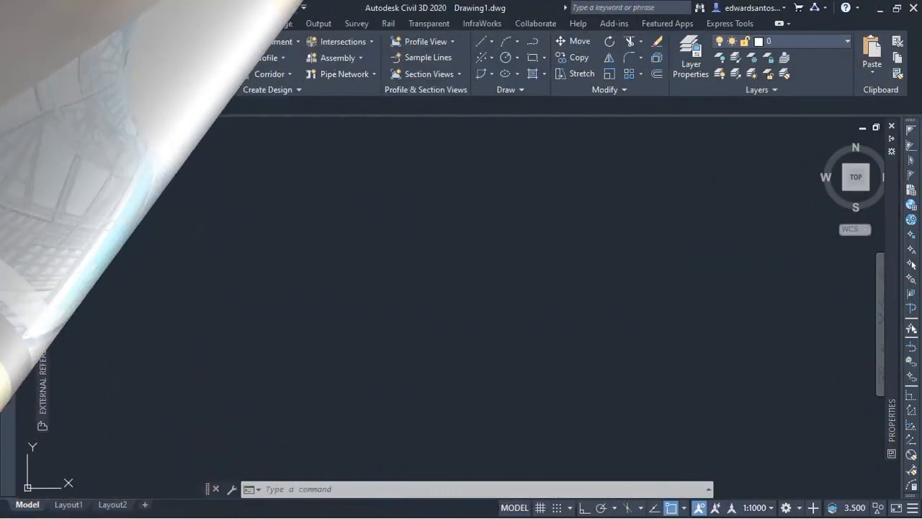
Switch to Civil 3D, create a surface from Kisumu DEM File.dem on the Desktop and show its full extents
left_click(141, 58)
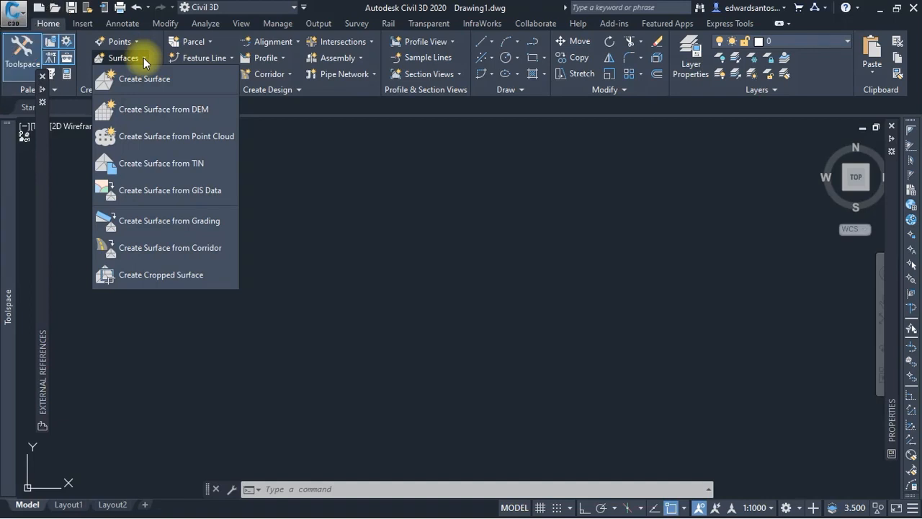
left_click(153, 110)
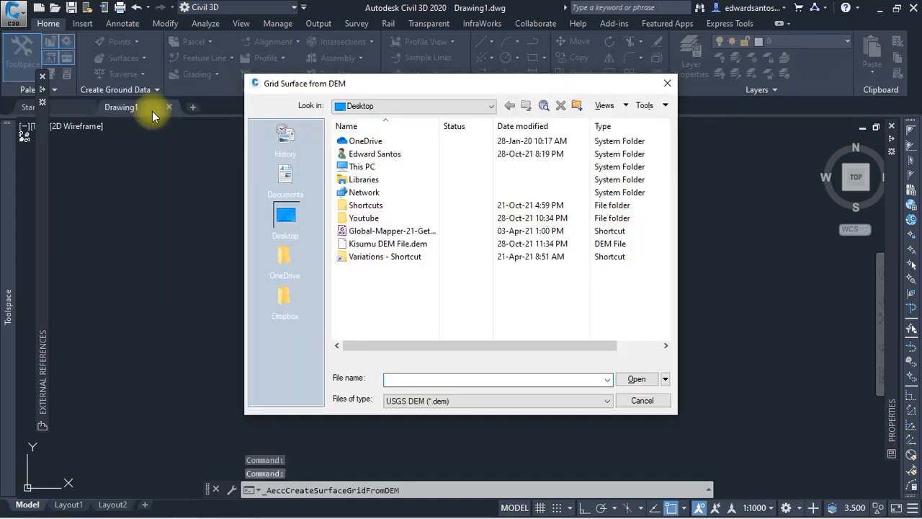
left_click(386, 244)
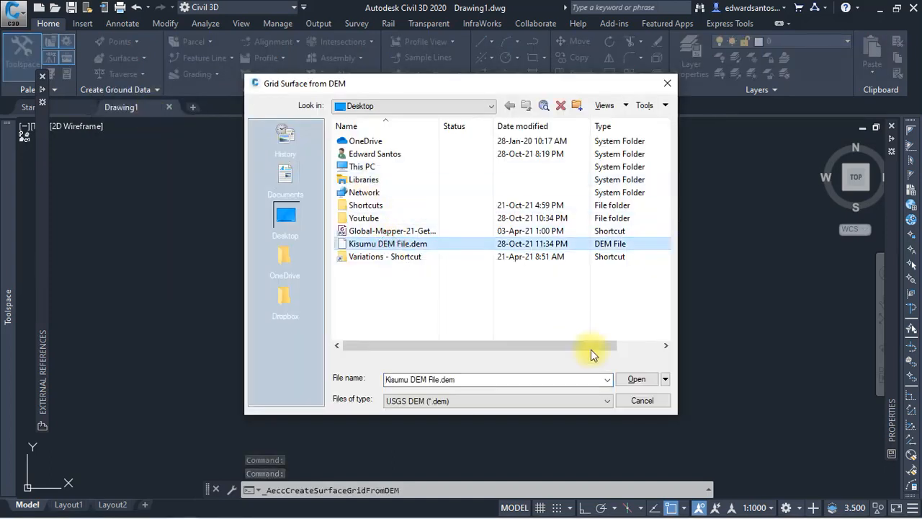
left_click(636, 379)
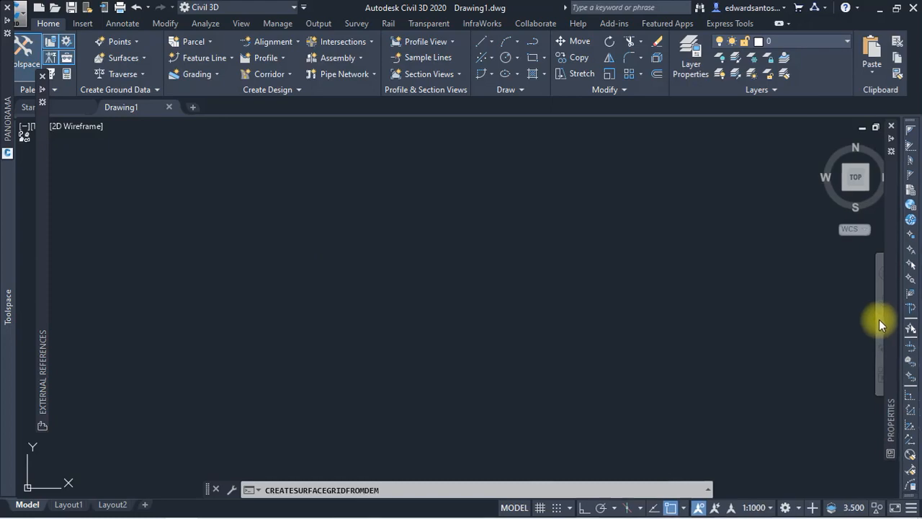
middle_click(626, 315)
middle_click(627, 315)
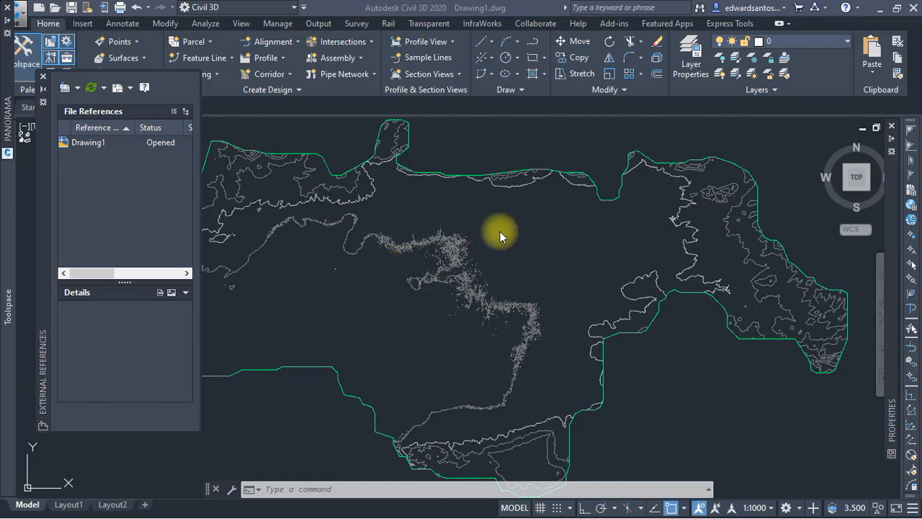
Collapse the External References palette and inspect the imported county surface's contours and boundary
left_click(43, 88)
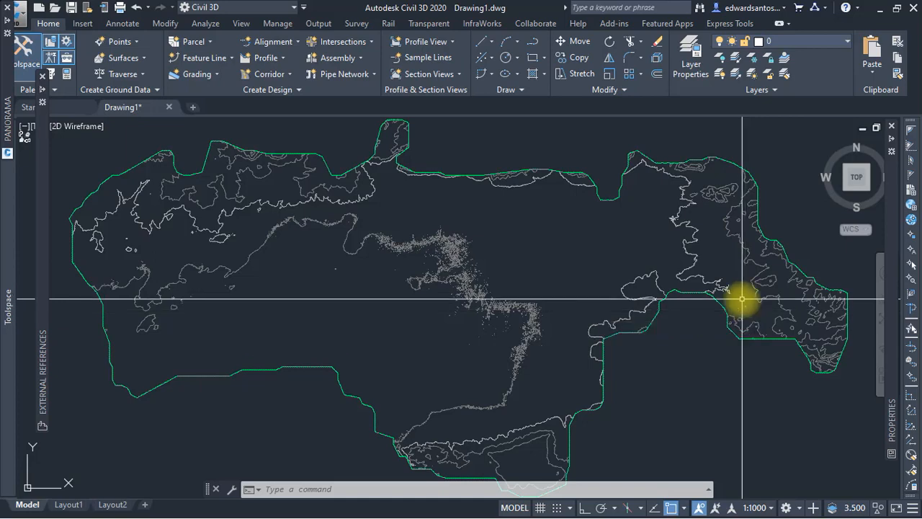
scroll(441, 202, "down", 2)
scroll(447, 217, "down", 1)
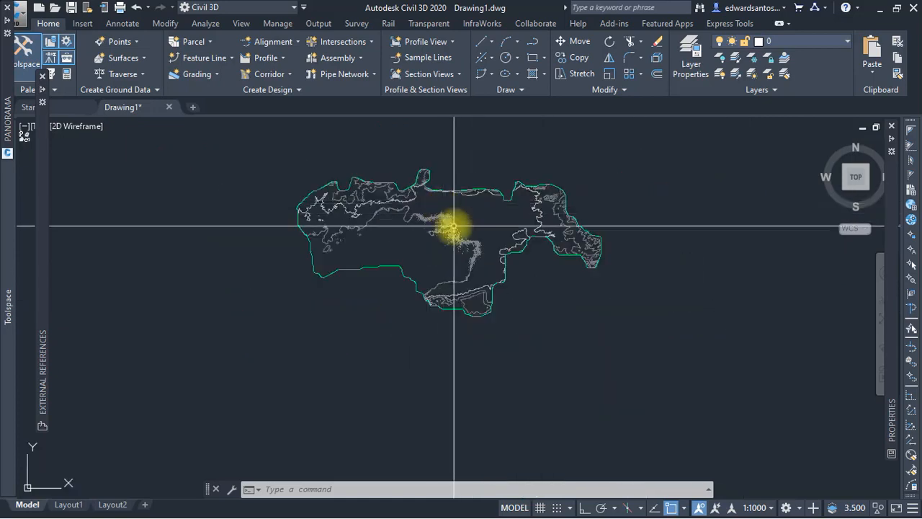
scroll(454, 245, "up", 3)
scroll(461, 274, "down", 2)
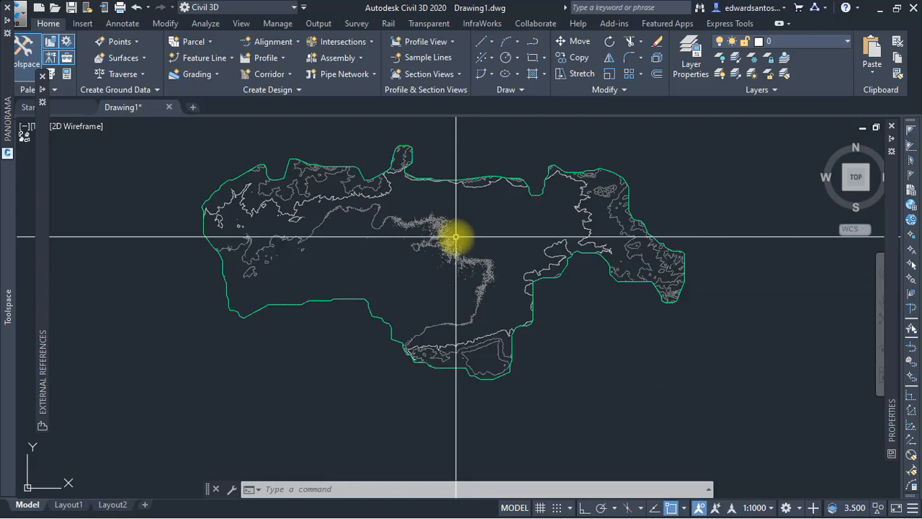
scroll(456, 236, "up", 3)
scroll(457, 259, "down", 2)
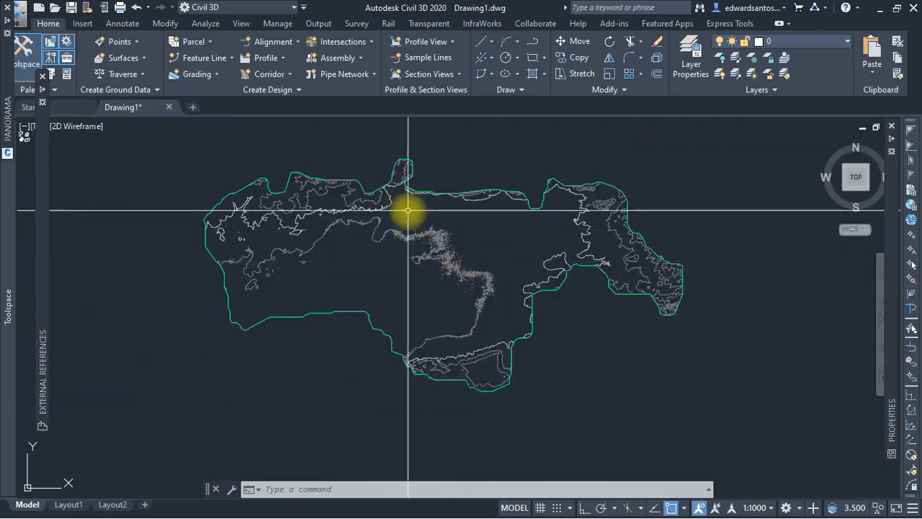
scroll(421, 230, "up", 1)
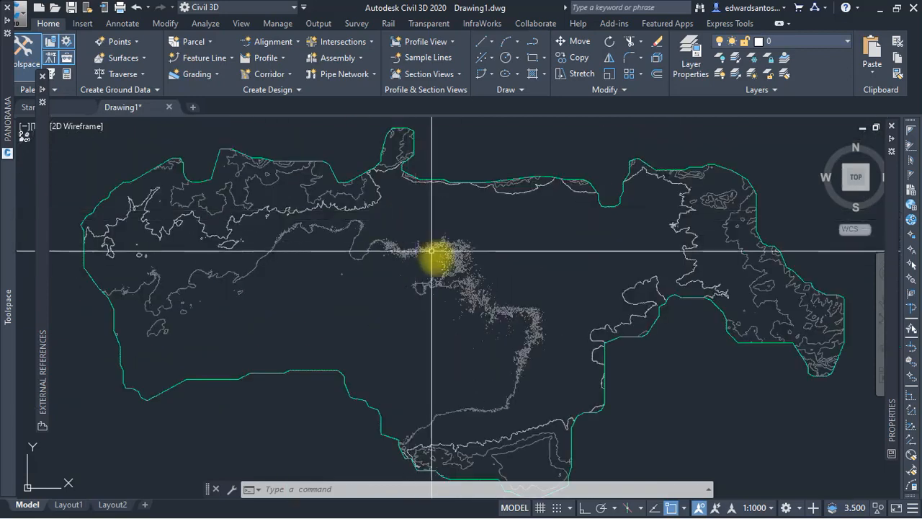
Start a new layout alignment with the Alignment Creation Tools and name it "Railway"
left_click(451, 42)
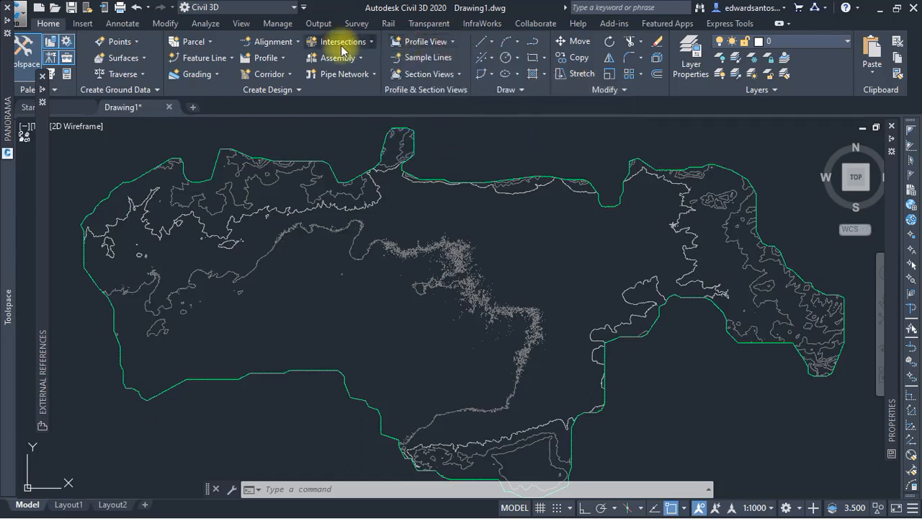
left_click(297, 43)
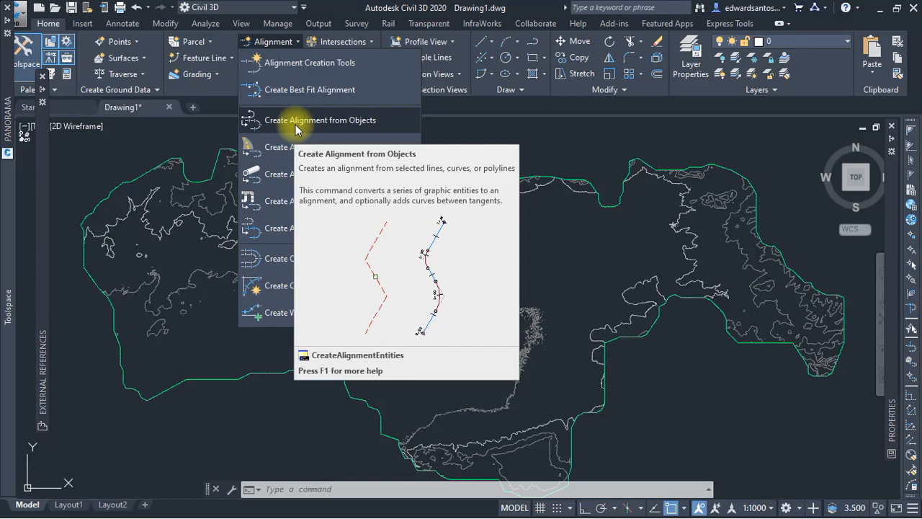
left_click(301, 66)
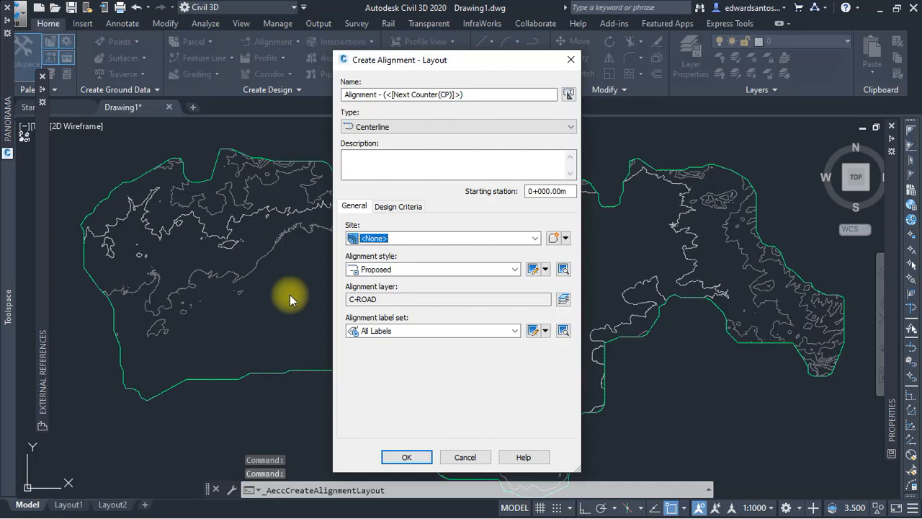
left_click(513, 94)
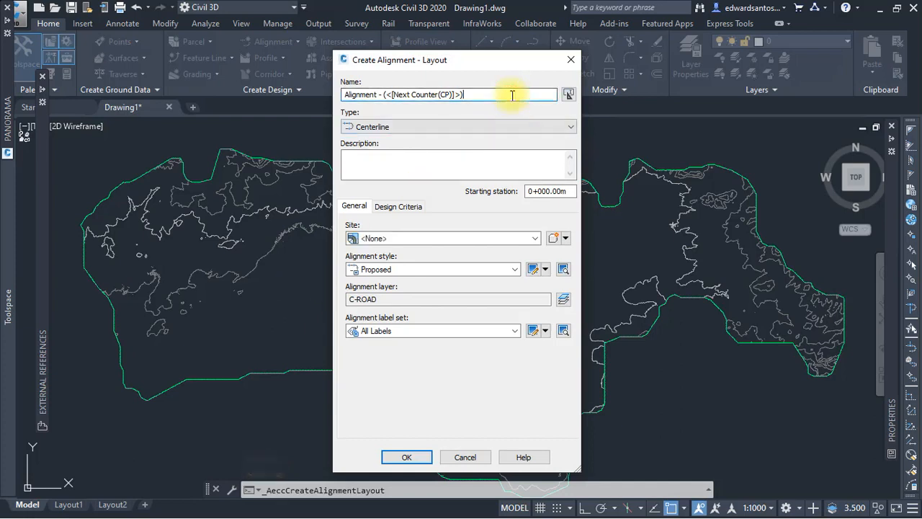
left_click_drag(467, 95, 331, 90)
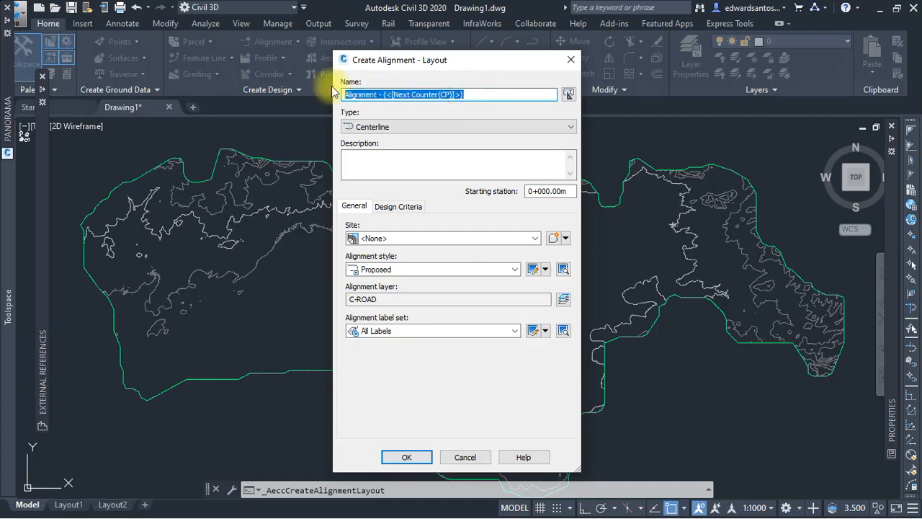
type("Railway")
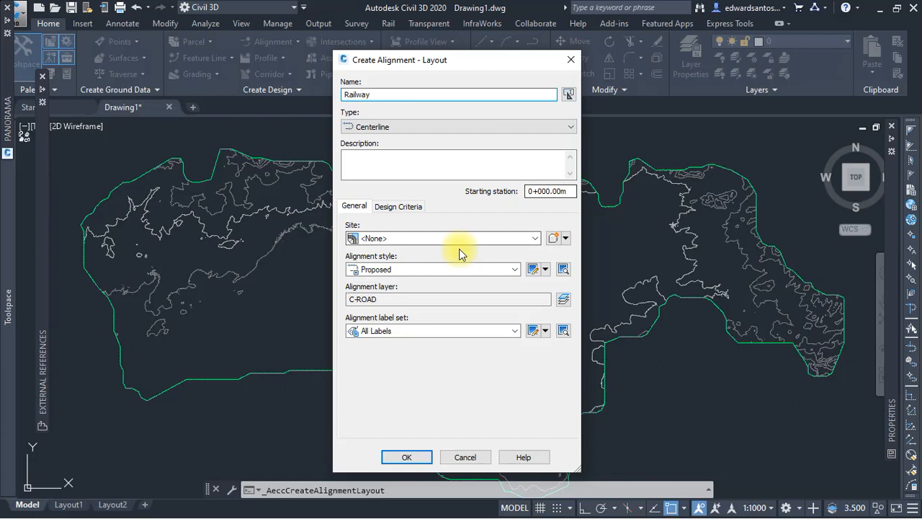
Keep the Railway alignment's site as <None> and its alignment style as Proposed
left_click(536, 239)
left_click(535, 239)
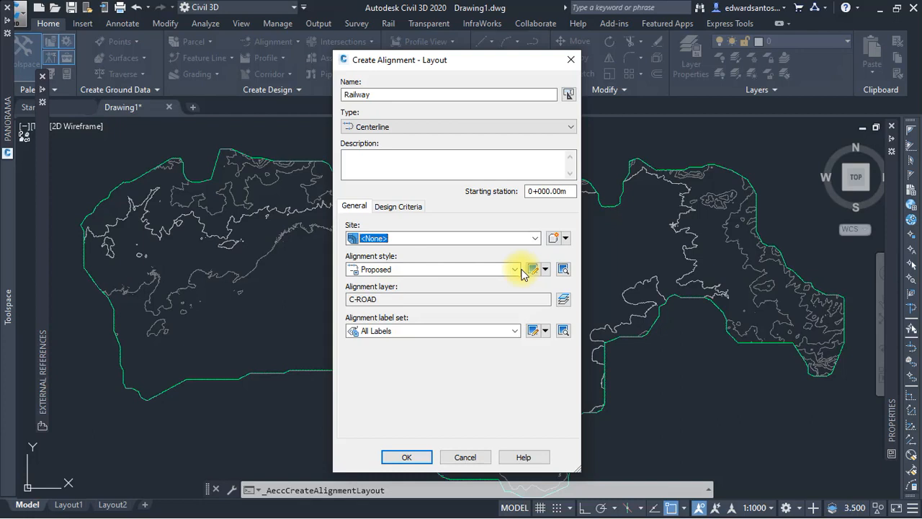
left_click(513, 271)
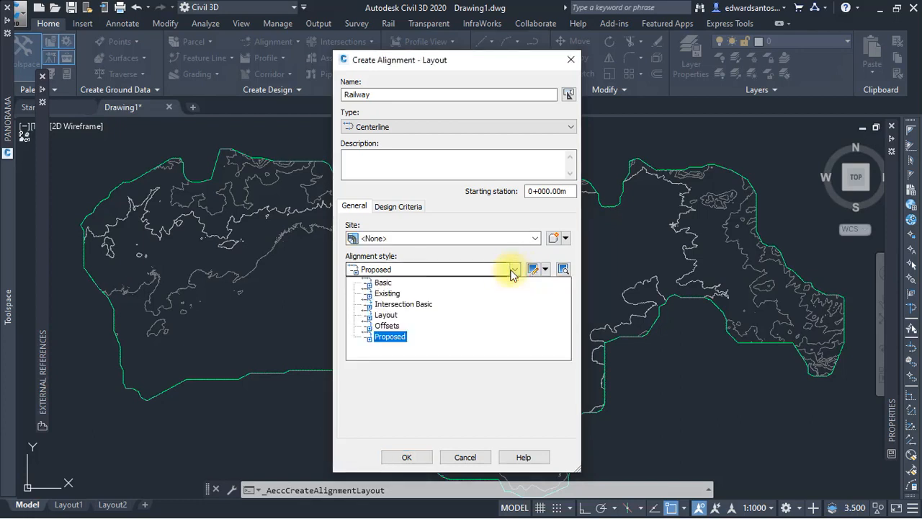
left_click(390, 337)
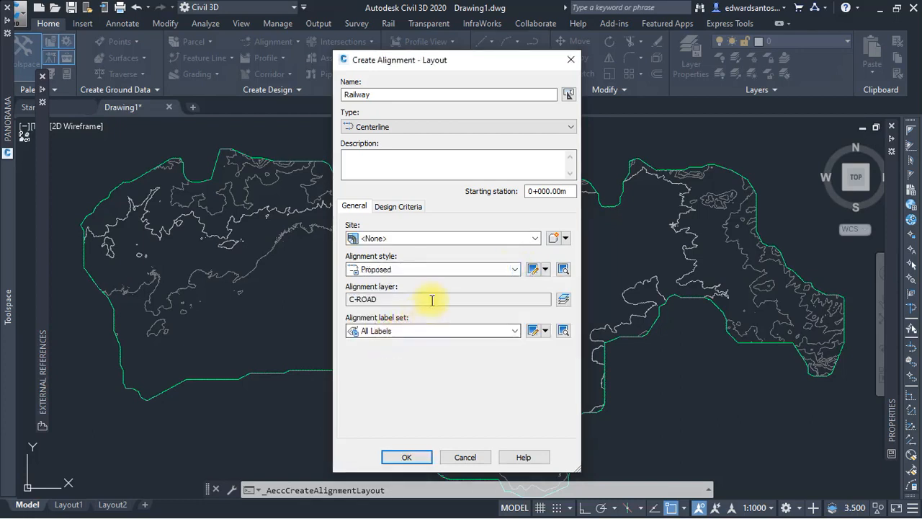
Assign the alignment to the layer C-RAIL-CANT-VIEW-CNTR and accept the alignment settings
left_click(563, 299)
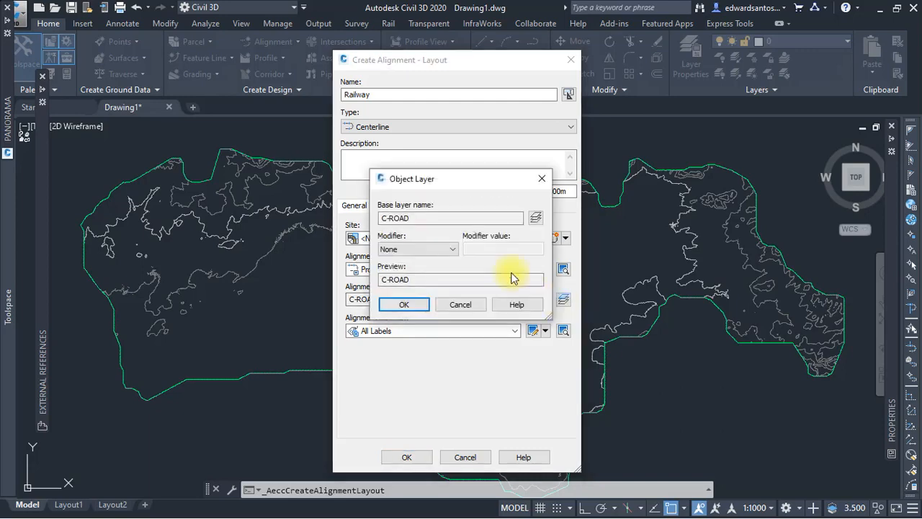
left_click(537, 218)
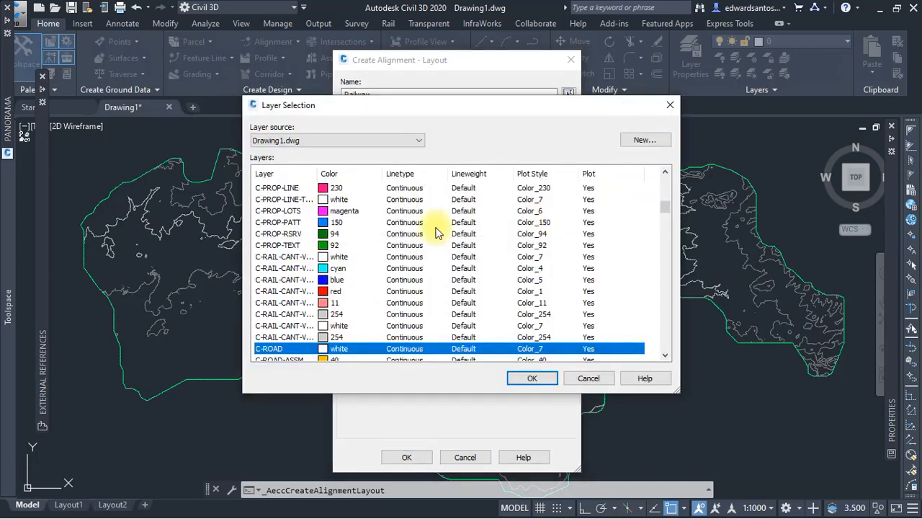
scroll(322, 240, "down", 5)
scroll(322, 240, "up", 5)
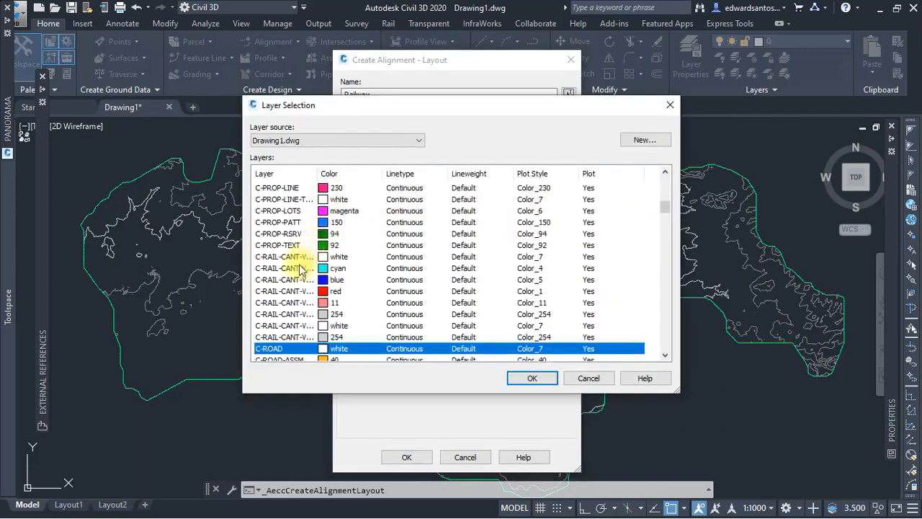
left_click(296, 258)
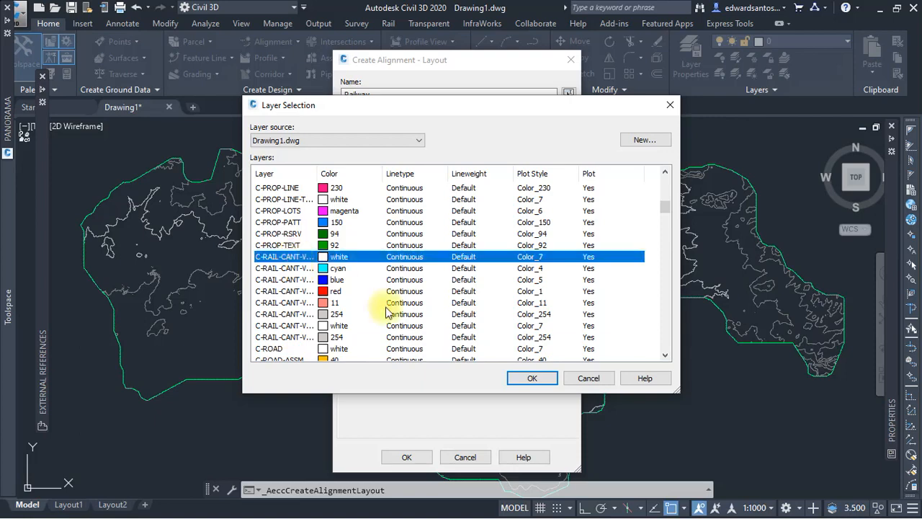
left_click(531, 378)
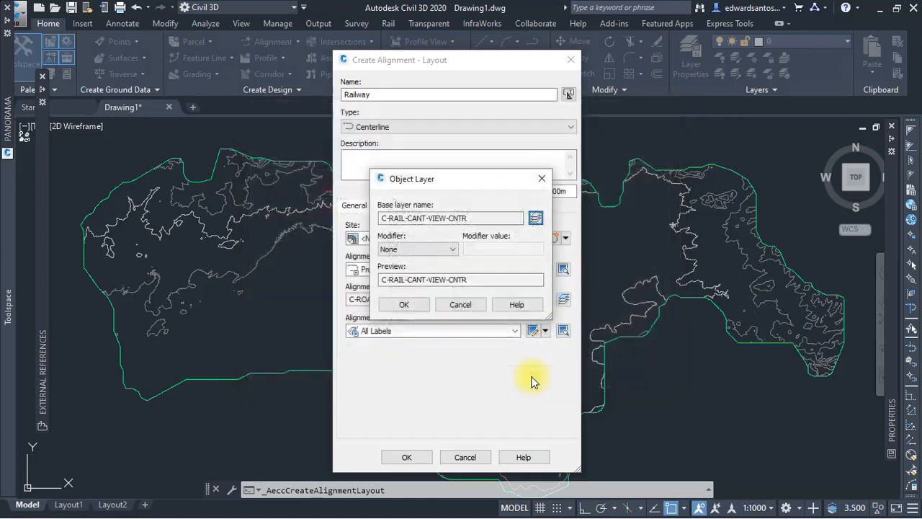
left_click(403, 305)
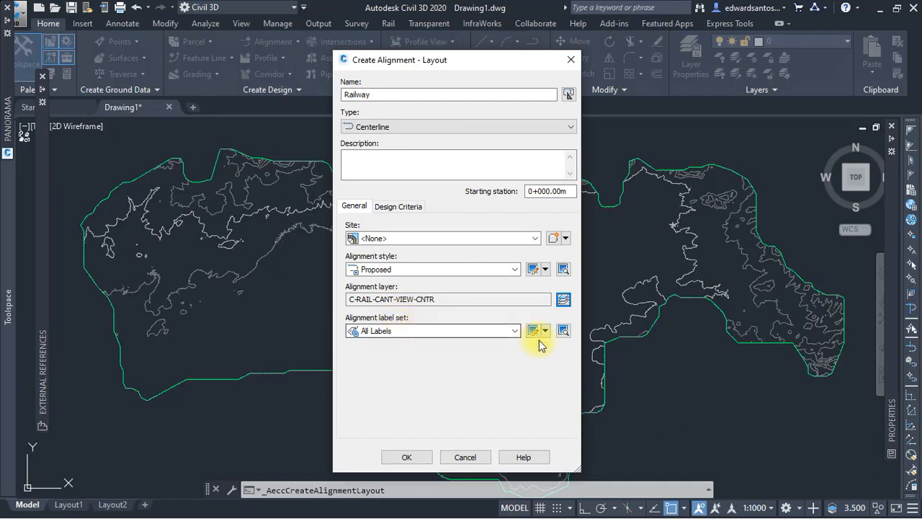
left_click(407, 457)
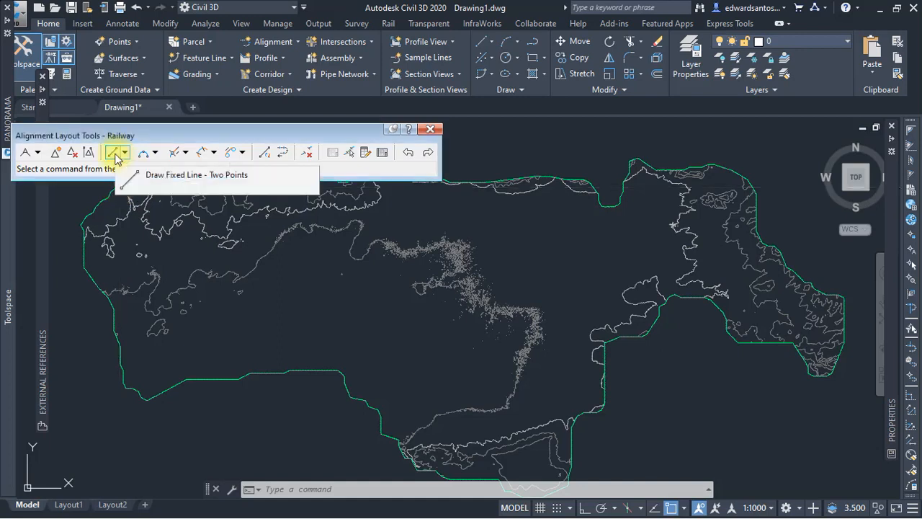
Draw a two-point fixed line about 91.3 km long across the county surface from west to east, and close the layout tools
left_click(113, 157)
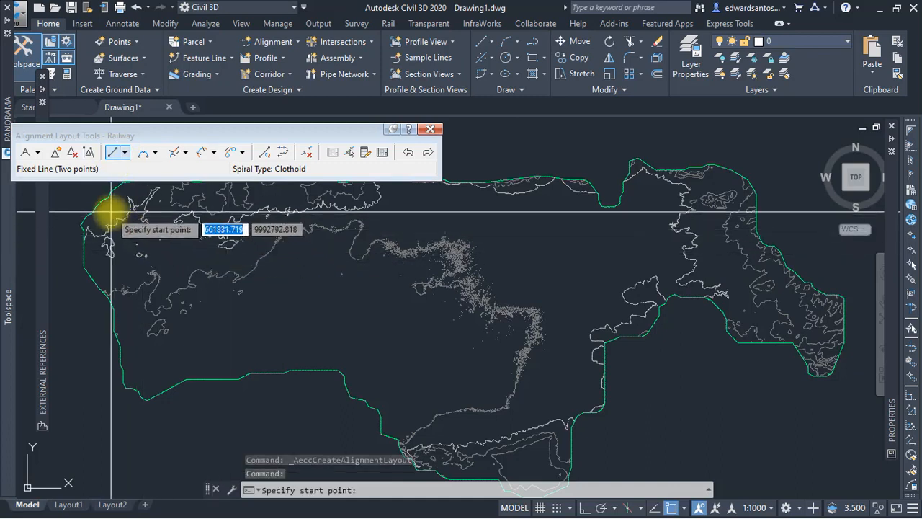
left_click(110, 212)
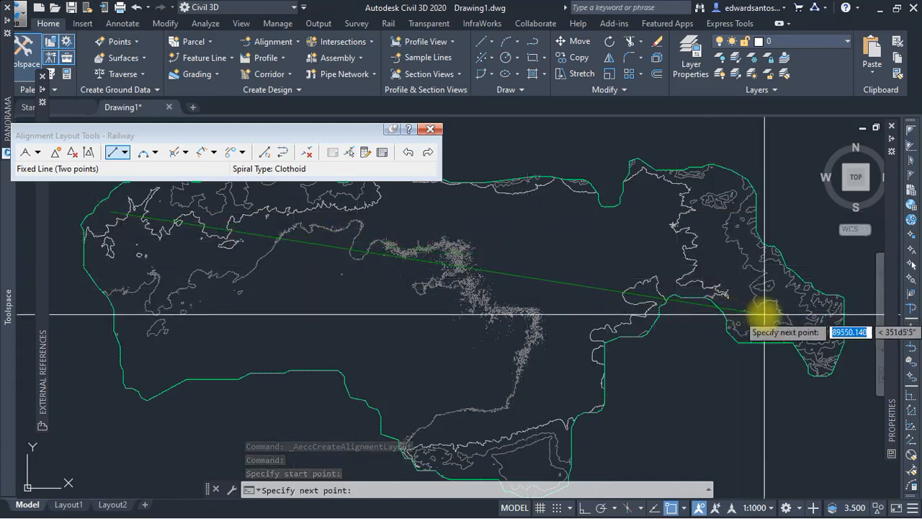
left_click(780, 294)
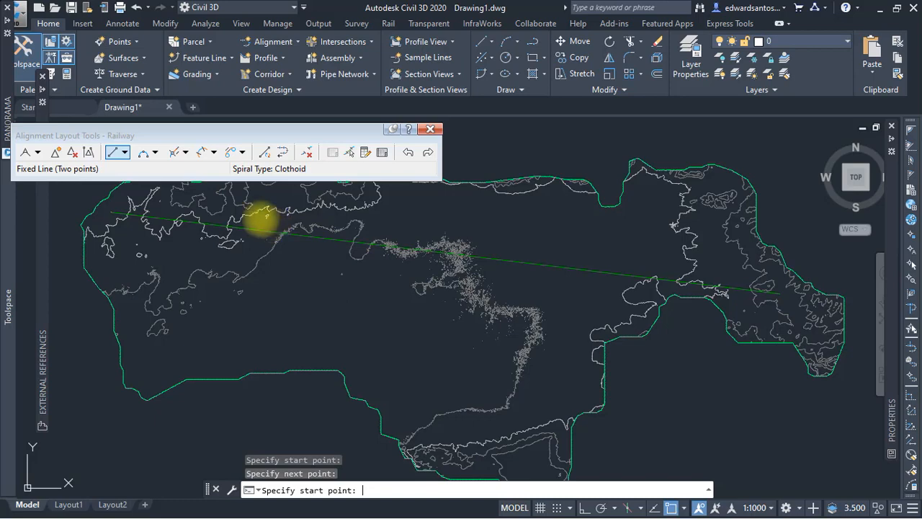
key("Return")
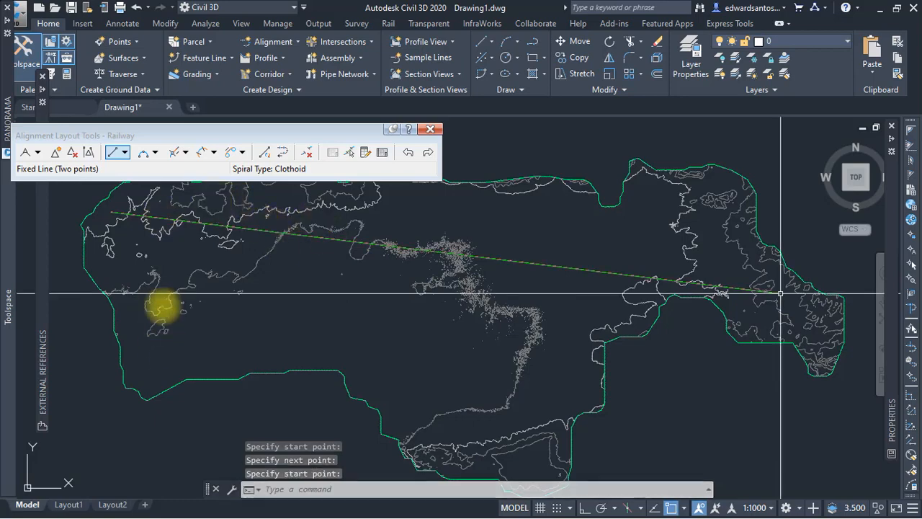
scroll(46, 292, "up", 5)
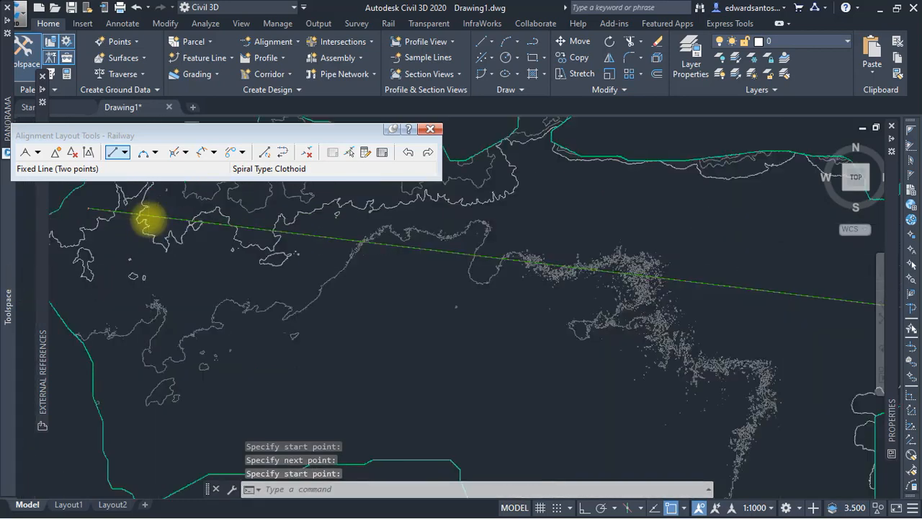
left_click(430, 130)
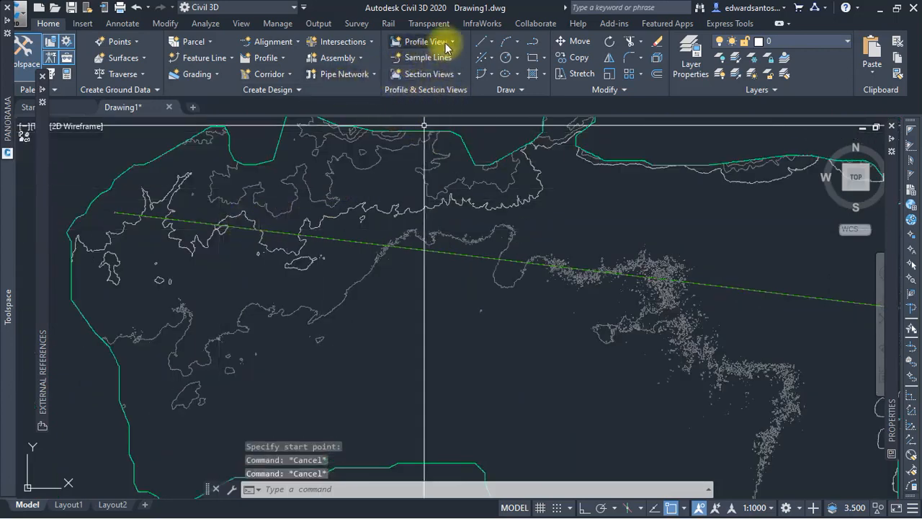
Create a surface profile along the Railway alignment from the Kisumu DEM surface over its full length, and choose to draw it in a profile view
left_click(272, 59)
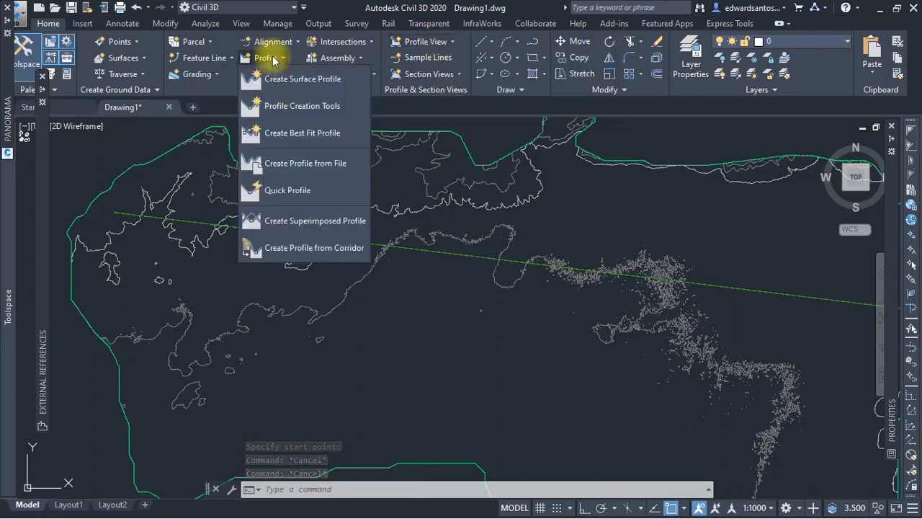
left_click(303, 81)
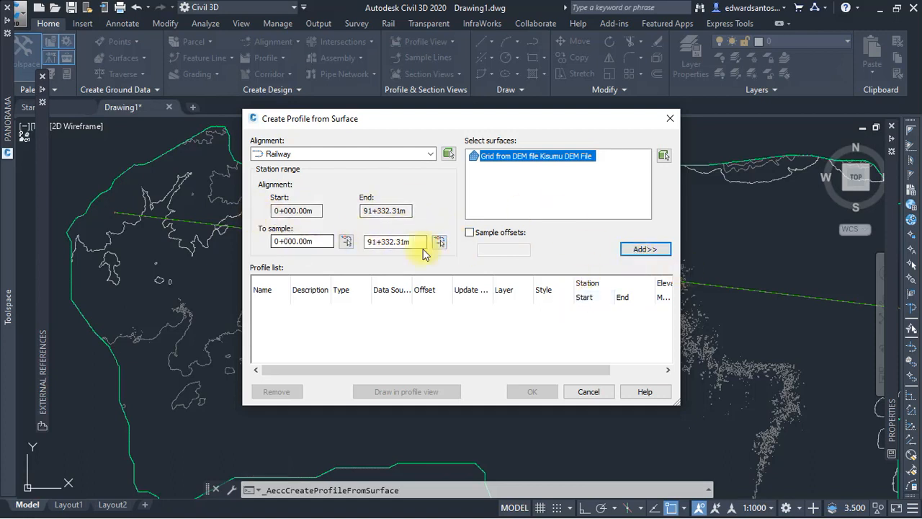
left_click(645, 252)
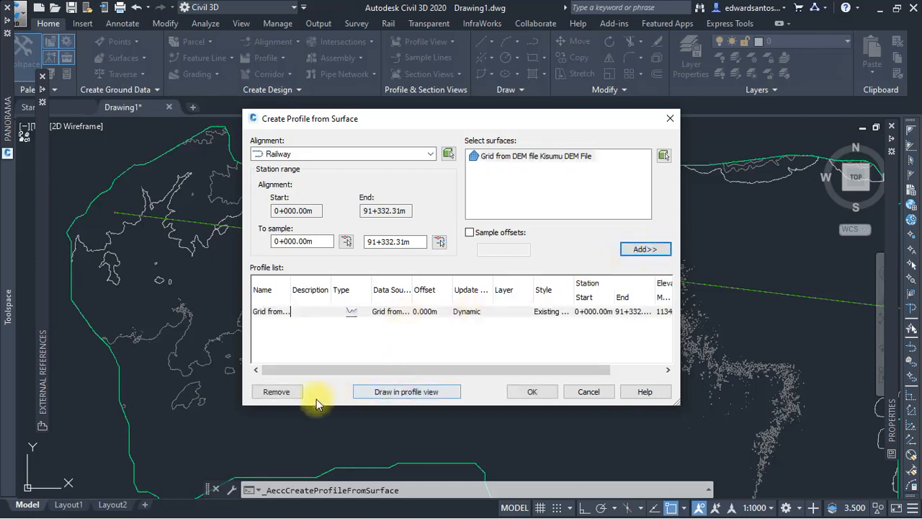
left_click(404, 394)
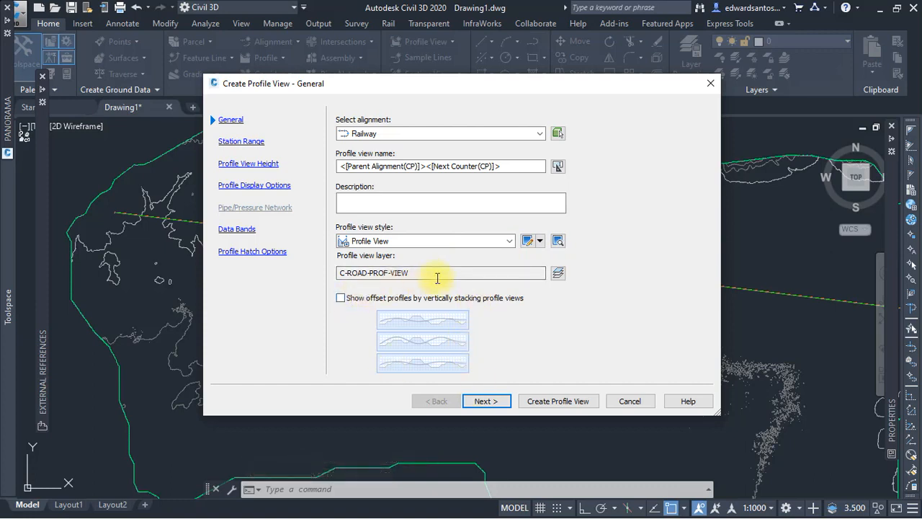
Set up the profile view with the Profile View style, automatic station range and automatic height, and create it
left_click(510, 242)
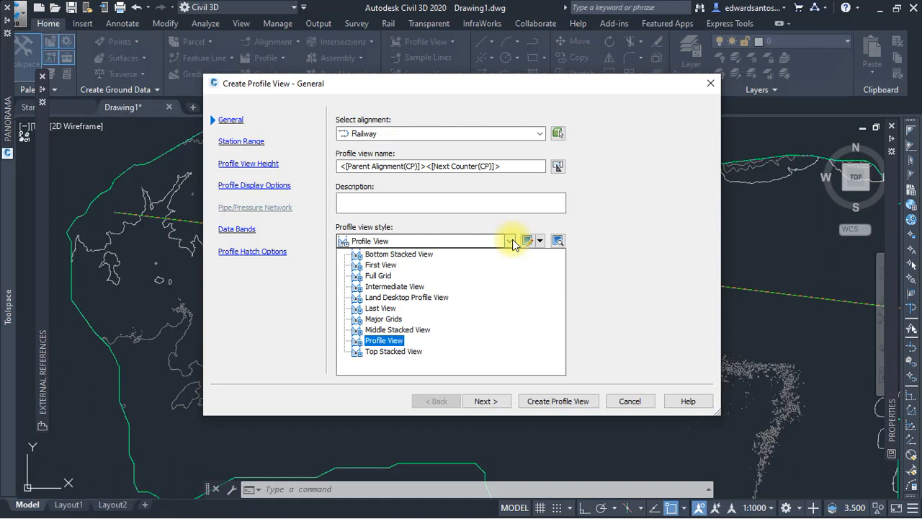
left_click(512, 243)
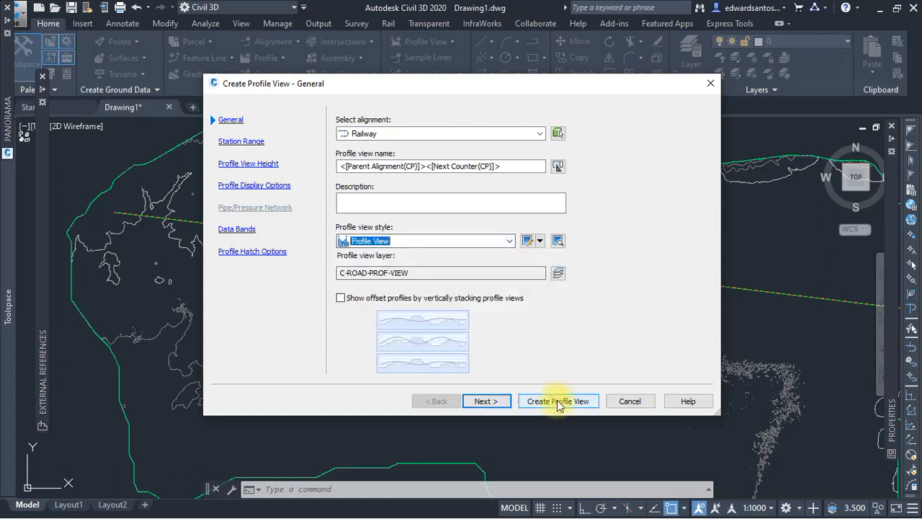
left_click(480, 401)
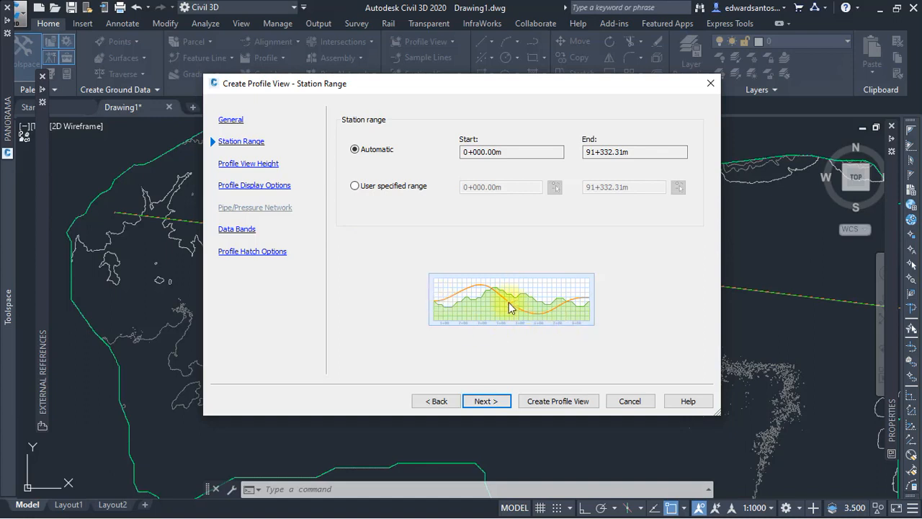
left_click(486, 402)
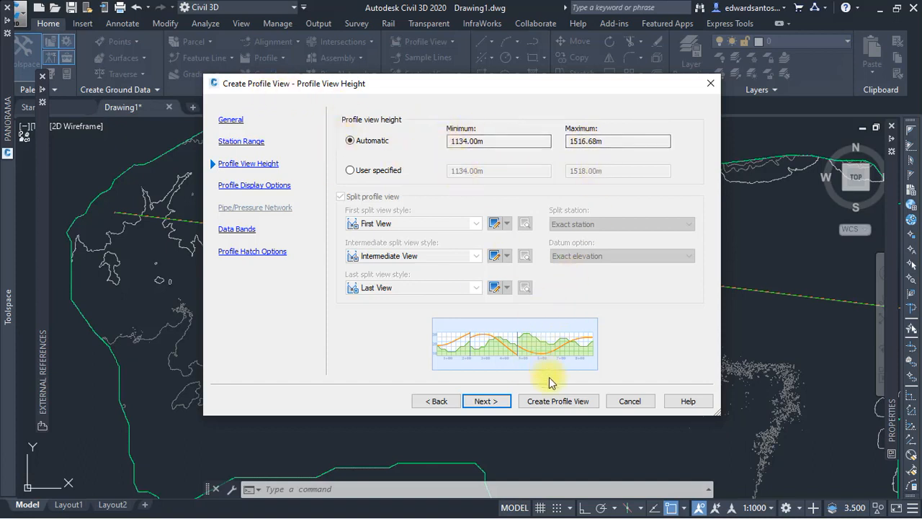
left_click(486, 404)
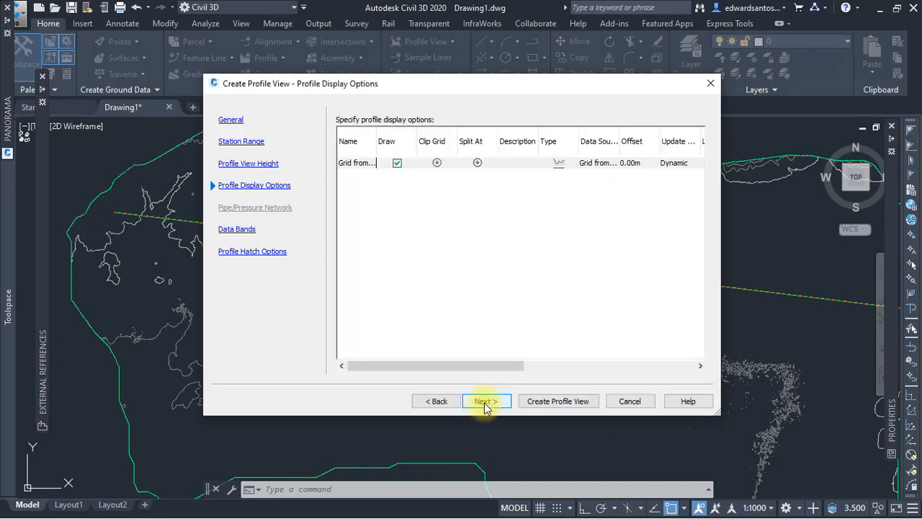
left_click(541, 402)
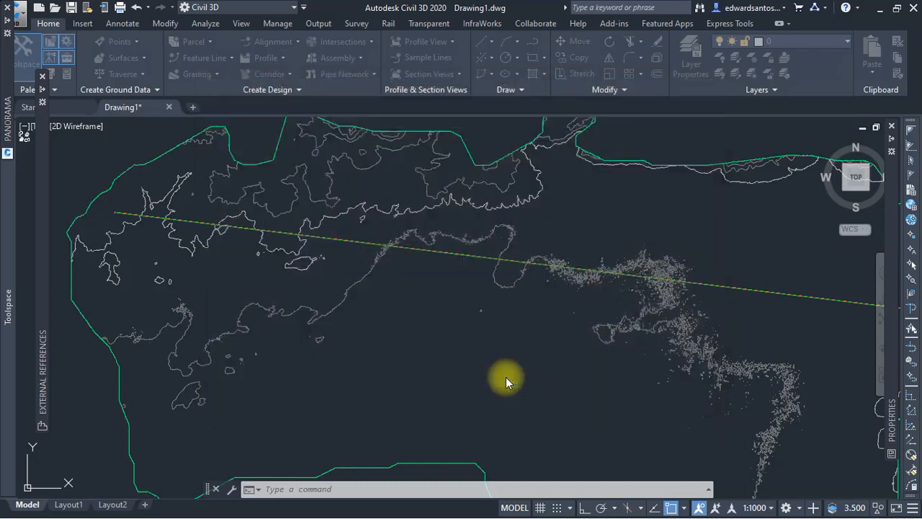
Place the profile view's origin in the empty area east of the county surface
scroll(387, 191, "down", 5)
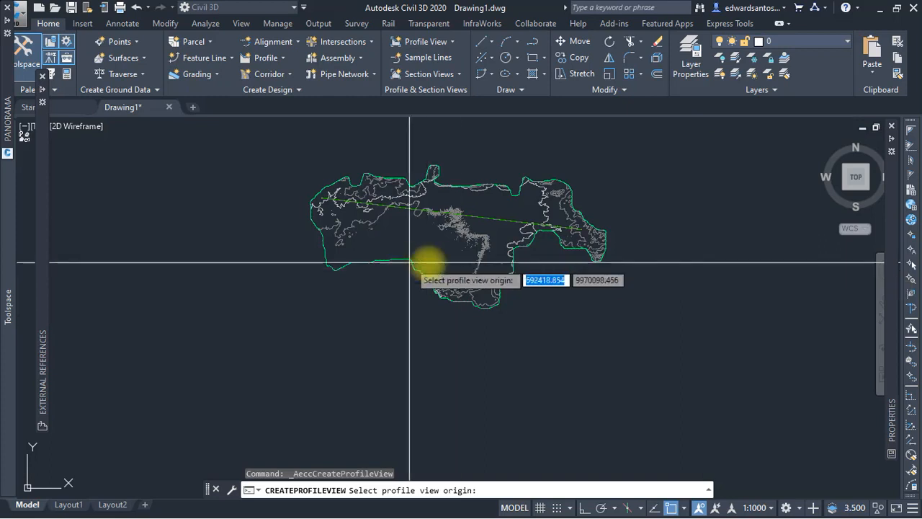
left_click(674, 271)
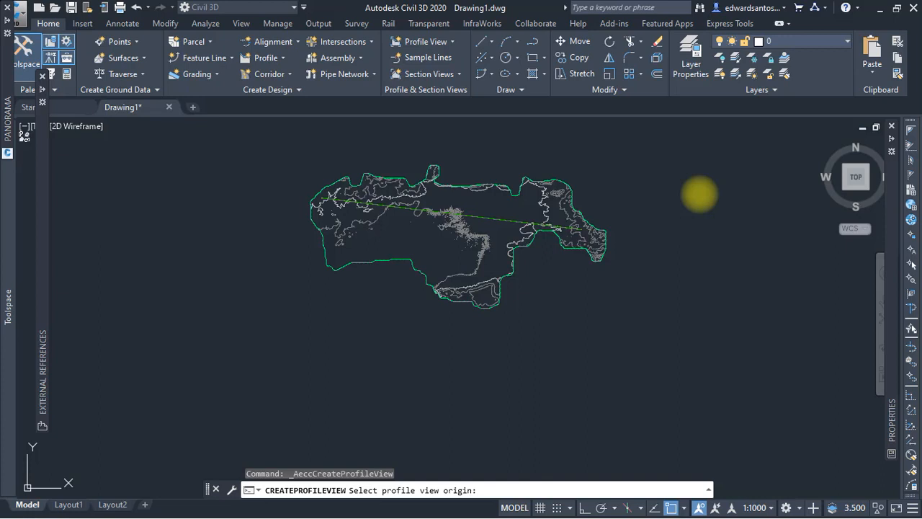
left_click(700, 194)
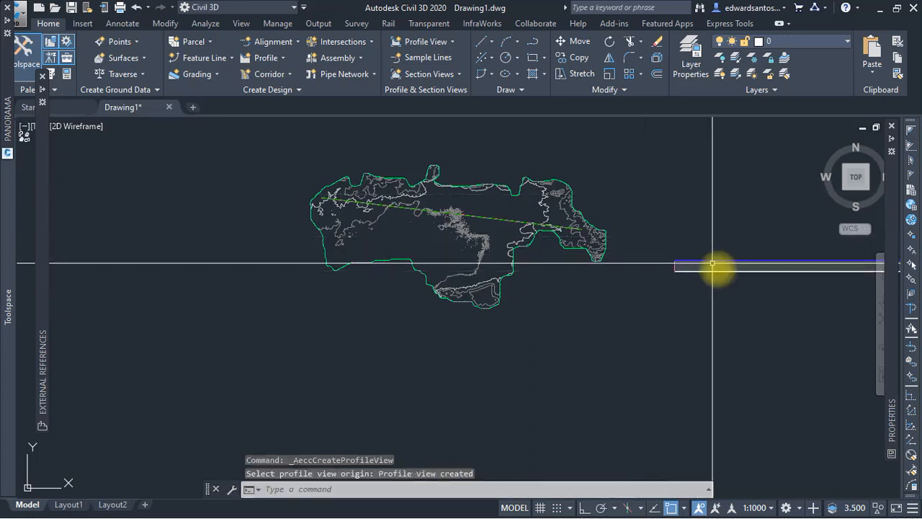
Examine the new profile view's grid and the ground profile line near its start
scroll(703, 271, "up", 3)
scroll(689, 274, "up", 3)
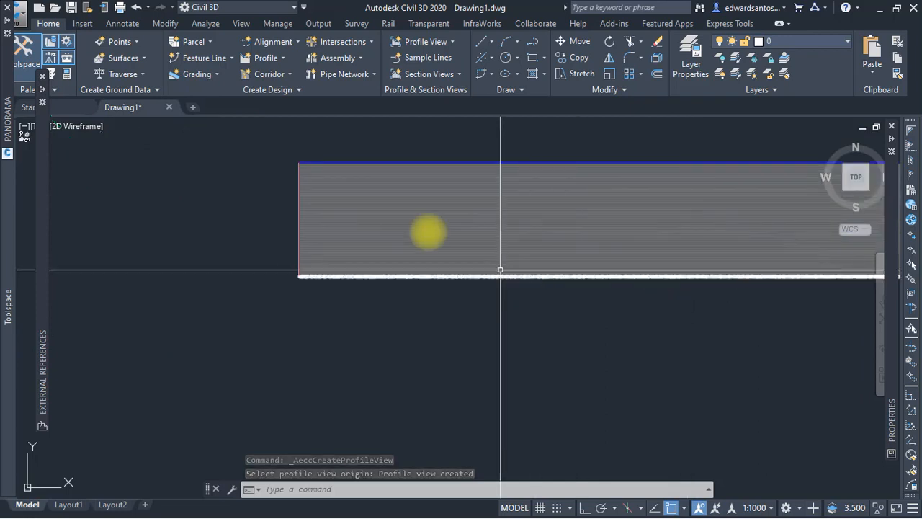
scroll(416, 225, "up", 2)
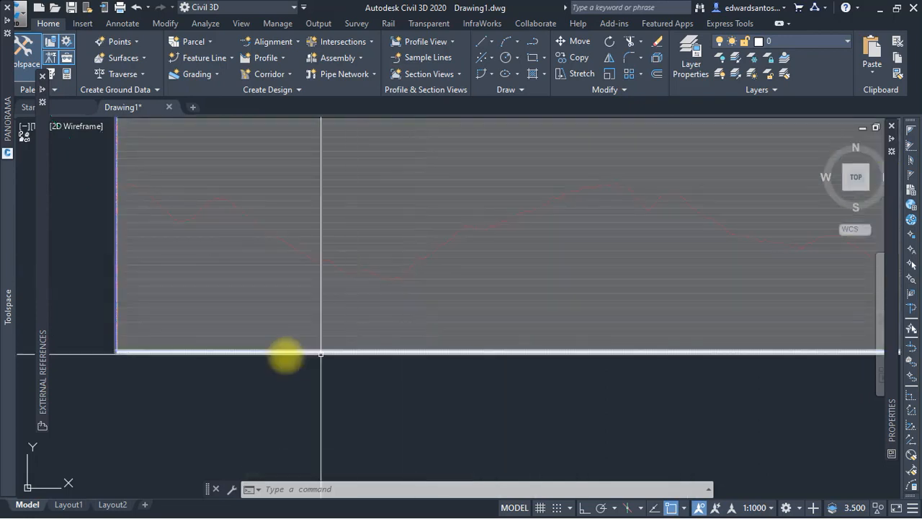
scroll(175, 274, "down", 5)
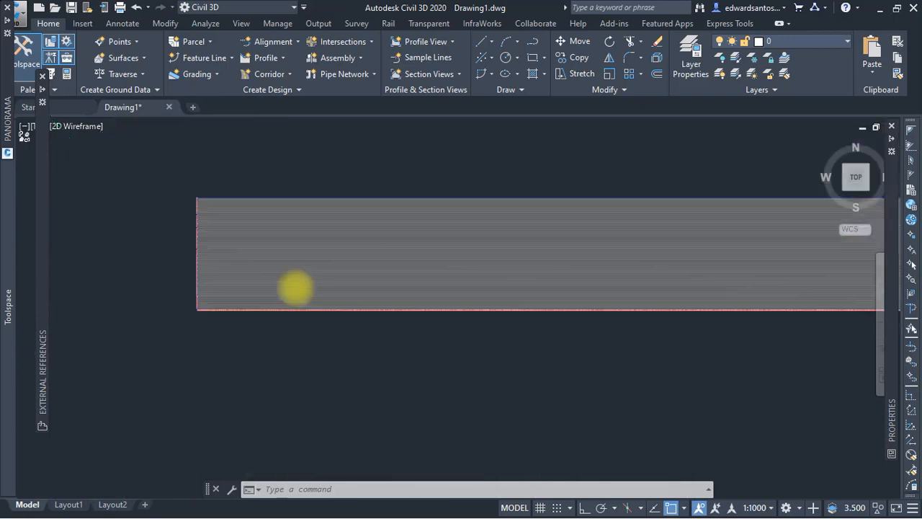
scroll(394, 297, "down", 1)
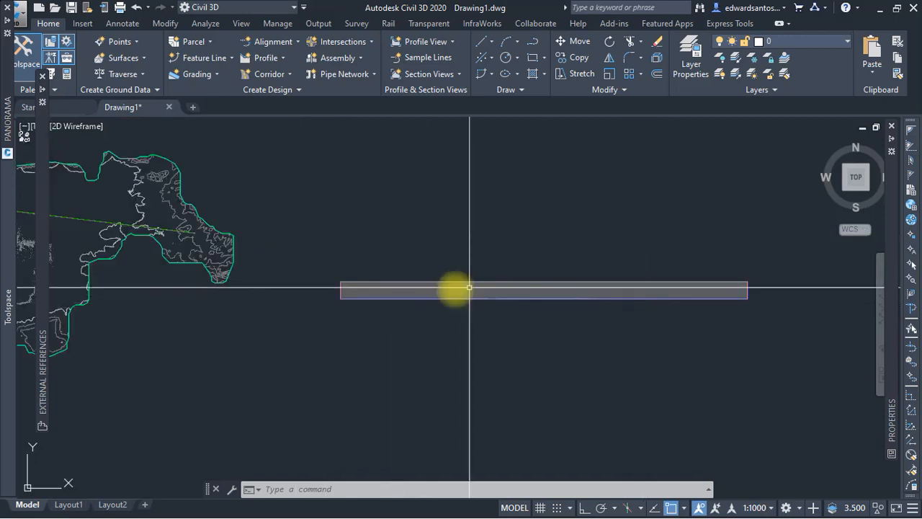
scroll(361, 287, "up", 6)
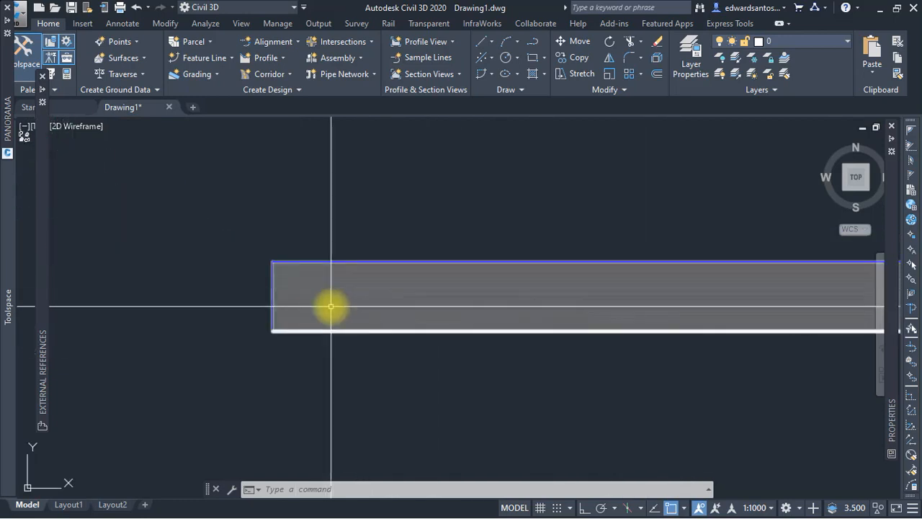
scroll(479, 314, "down", 4)
scroll(403, 305, "up", 5)
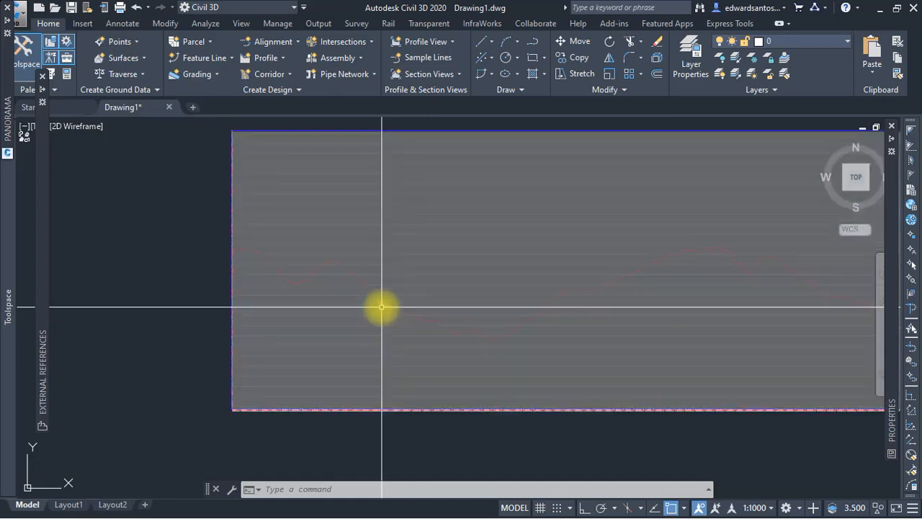
Examine the elevation and station labels in the band beneath the profile view, starting from station 0+000
scroll(461, 281, "down", 2)
scroll(274, 380, "up", 4)
scroll(232, 381, "up", 4)
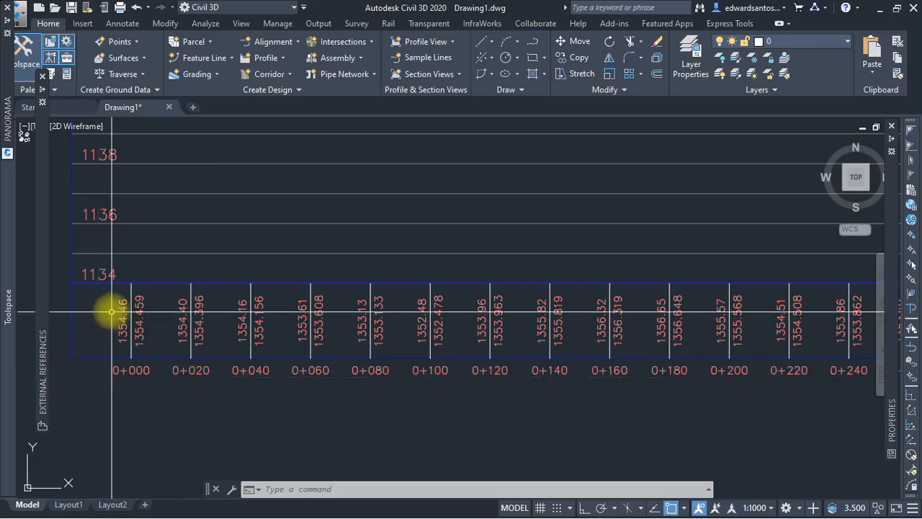
scroll(123, 294, "up", 4)
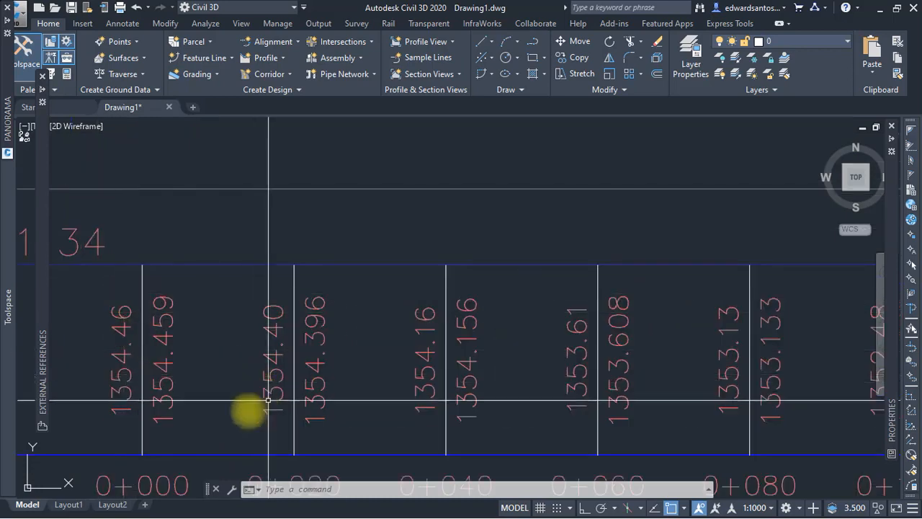
scroll(257, 423, "down", 7)
scroll(252, 423, "down", 6)
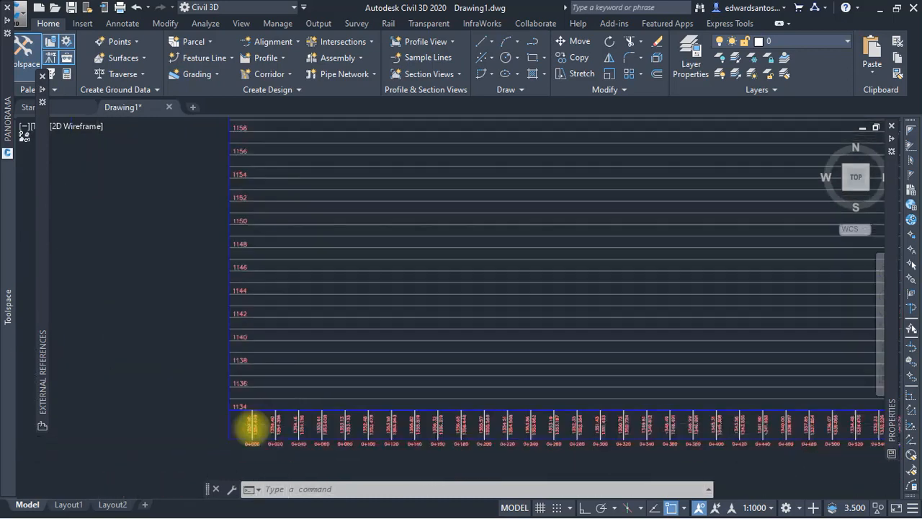
Select the ground profile line and examine its course over the full length of the profile view beside the county surface
scroll(263, 180, "up", 6)
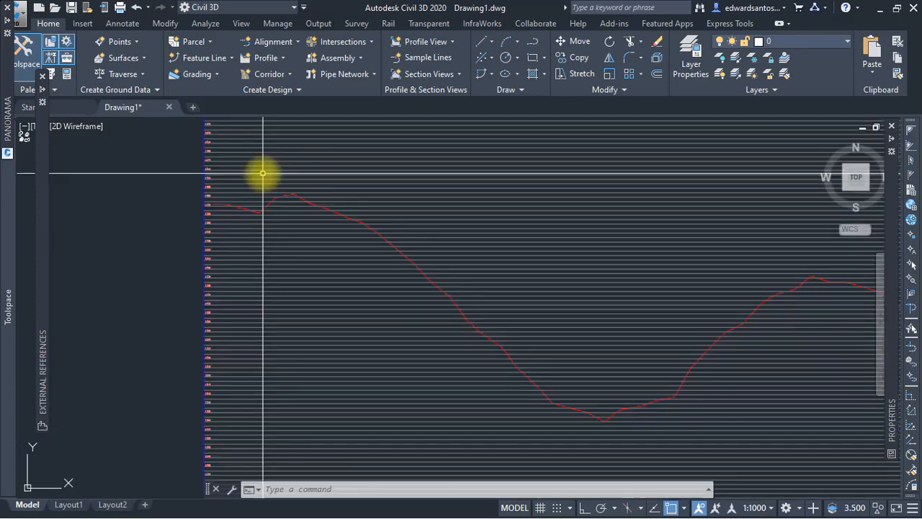
scroll(299, 289, "down", 5)
scroll(391, 295, "up", 5)
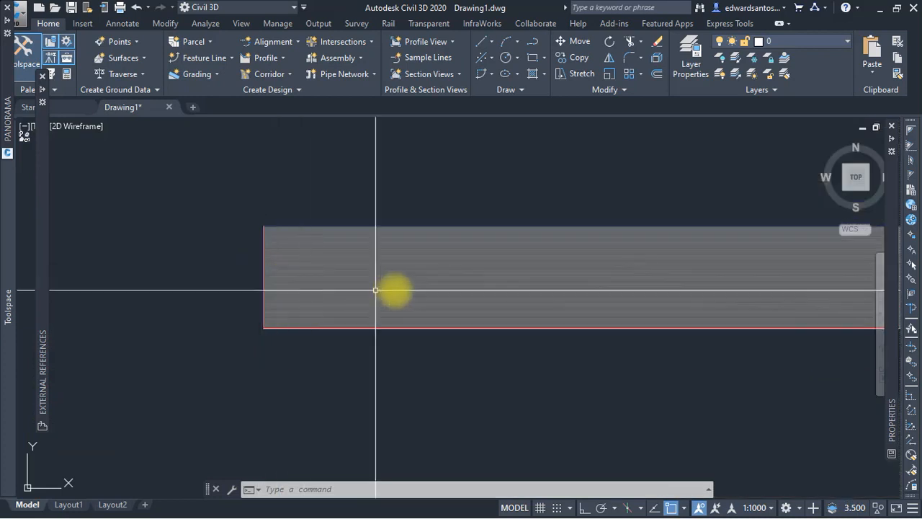
scroll(360, 271, "down", 3)
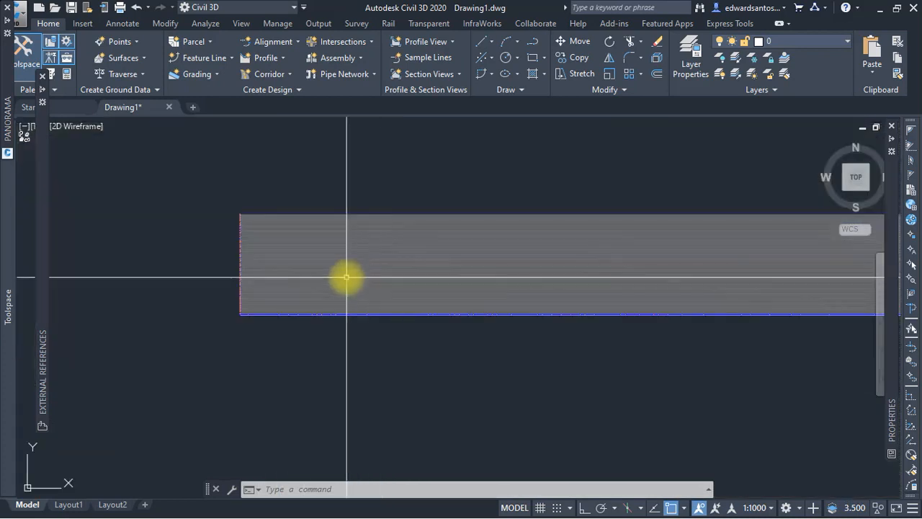
scroll(399, 266, "up", 3)
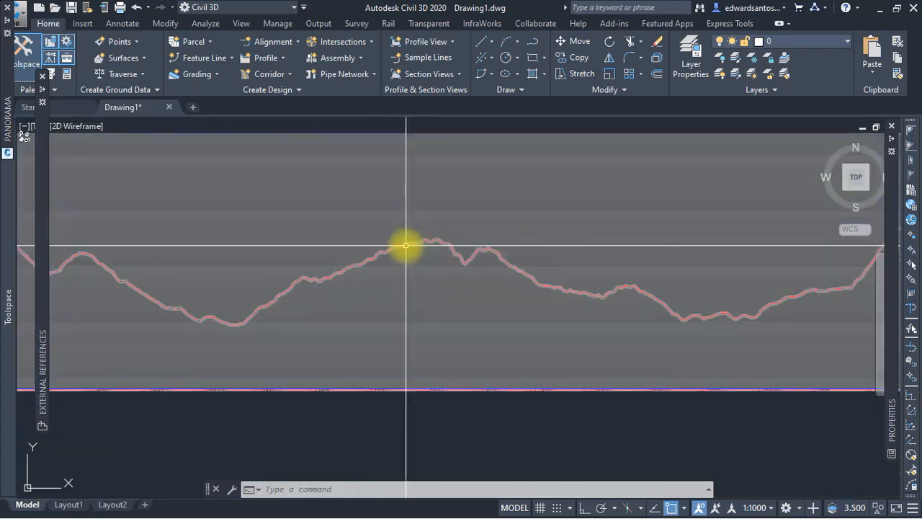
left_click(406, 246)
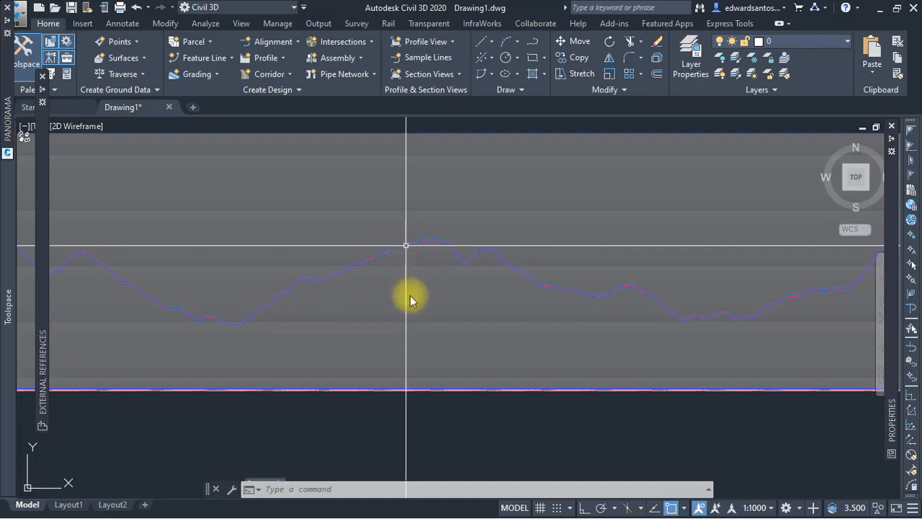
scroll(393, 305, "down", 2)
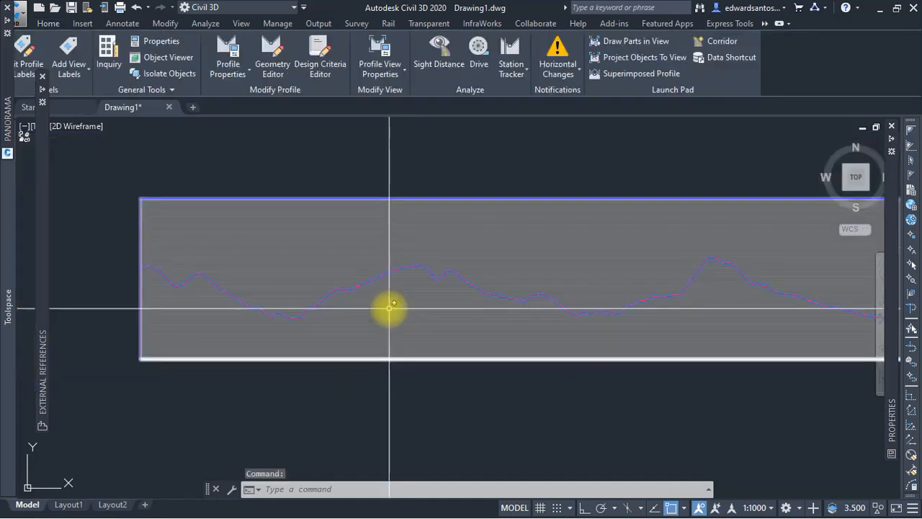
scroll(346, 242, "down", 3)
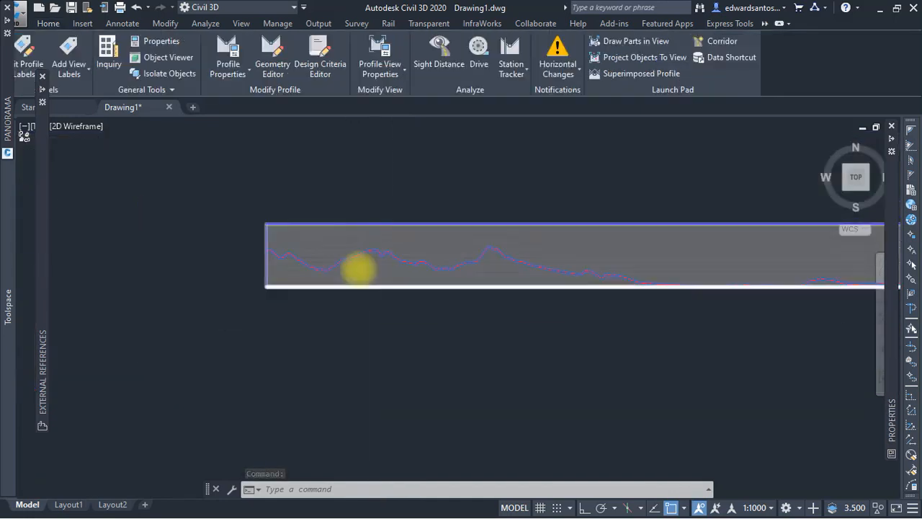
scroll(358, 266, "down", 3)
scroll(485, 292, "down", 2)
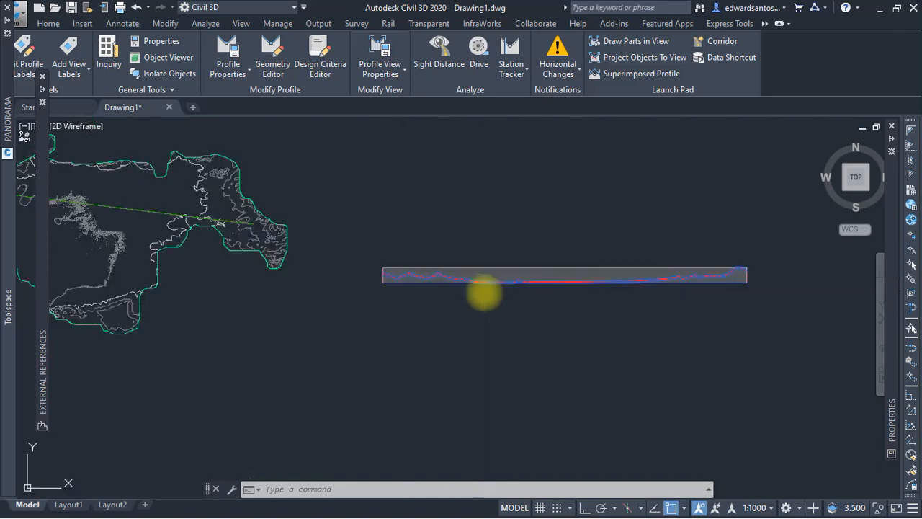